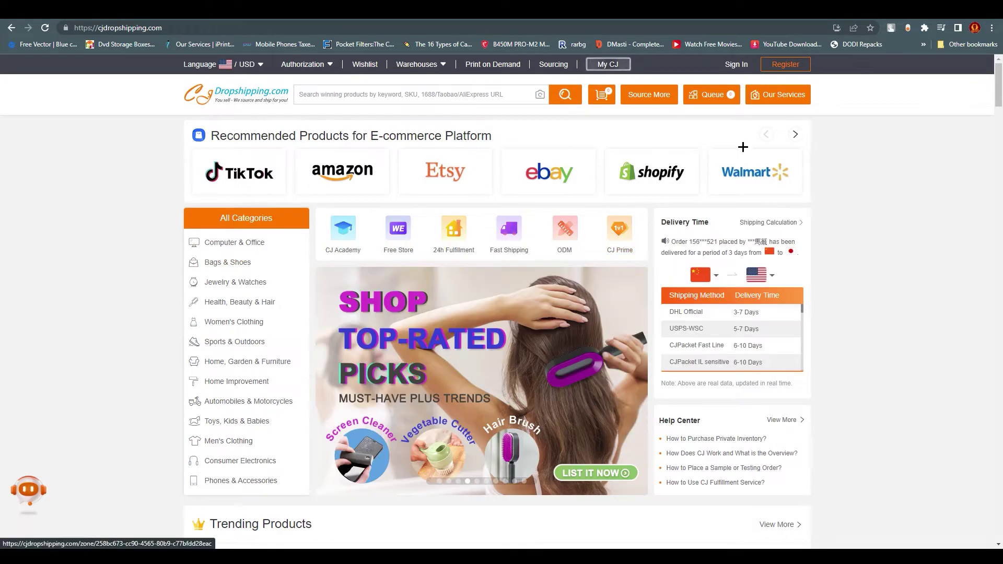
Step: Look over the CJdropshipping home page and open the new account registration
{"action": "scroll", "coordinate": [999, 103], "scroll_direction": "down", "scroll_amount": 1}
{"action": "scroll", "coordinate": [998, 103], "scroll_direction": "down", "scroll_amount": 10}
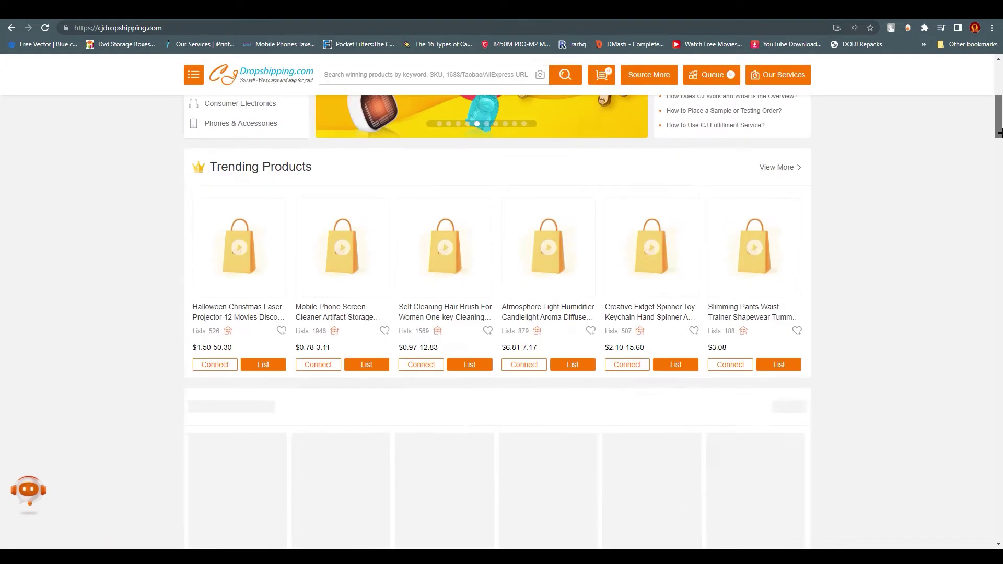
{"action": "scroll", "coordinate": [995, 123], "scroll_direction": "up", "scroll_amount": 5}
{"action": "scroll", "coordinate": [995, 124], "scroll_direction": "up", "scroll_amount": 6}
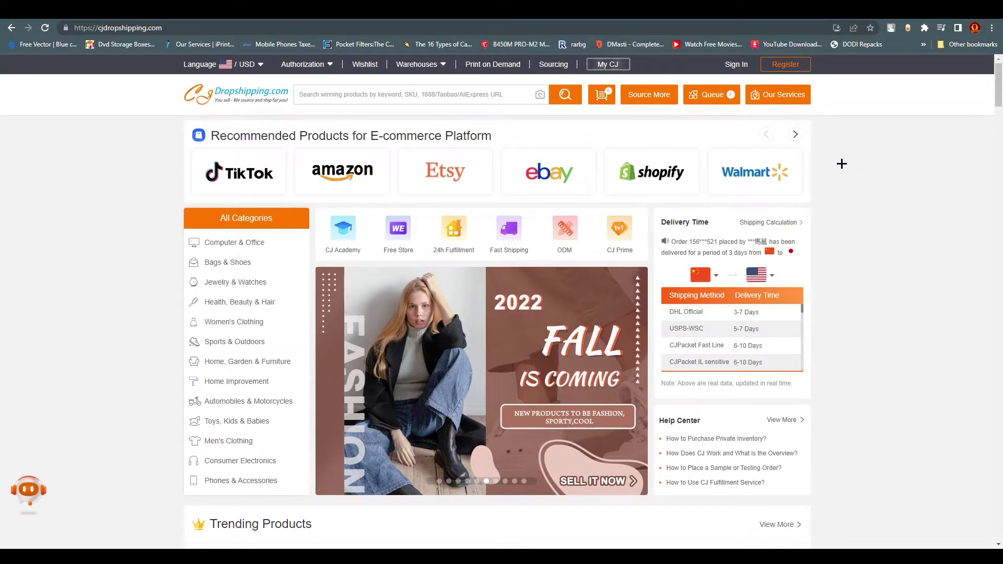
{"action": "left_click", "coordinate": [792, 68]}
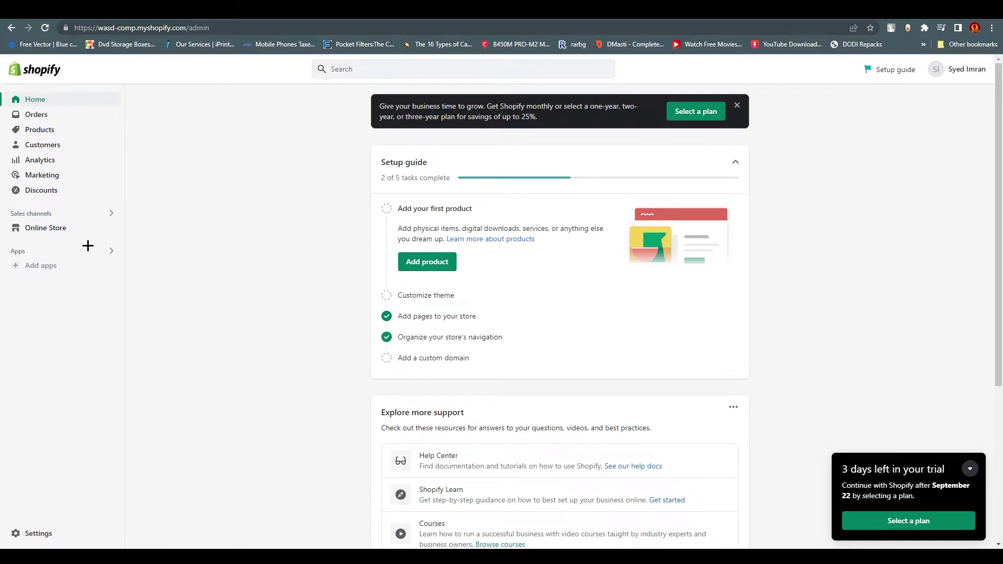
Step: Go from the store's app suggestions to the Shopify App Store and search it for "cj dropshipping"
{"action": "left_click", "coordinate": [44, 267]}
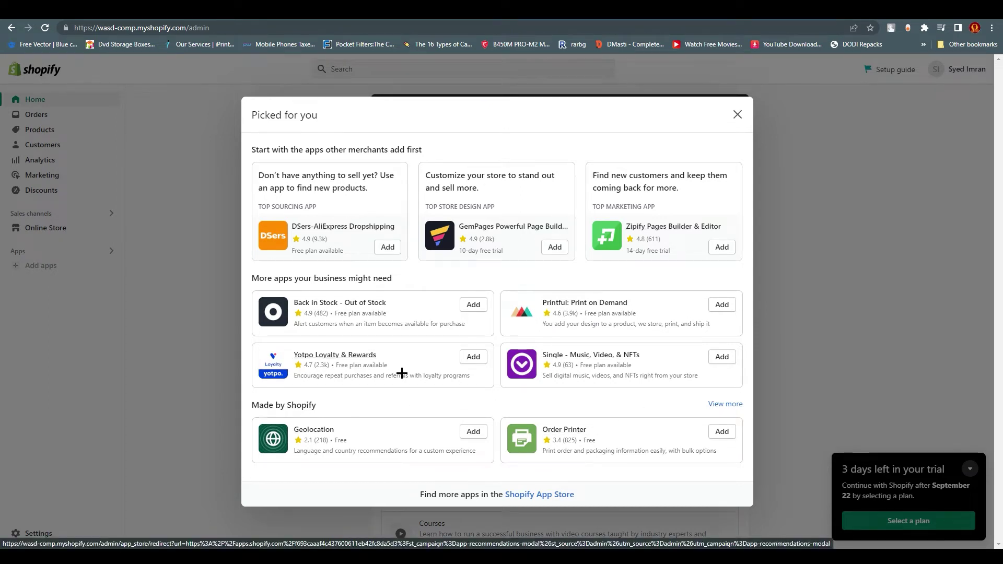
{"action": "left_click", "coordinate": [530, 494]}
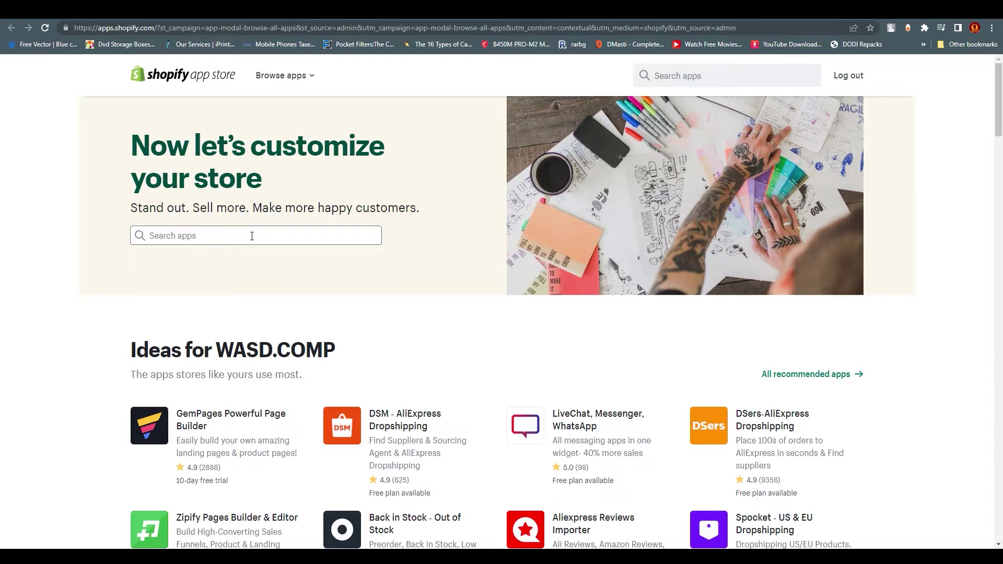
{"action": "left_click", "coordinate": [250, 236]}
{"action": "type", "text": "c"}
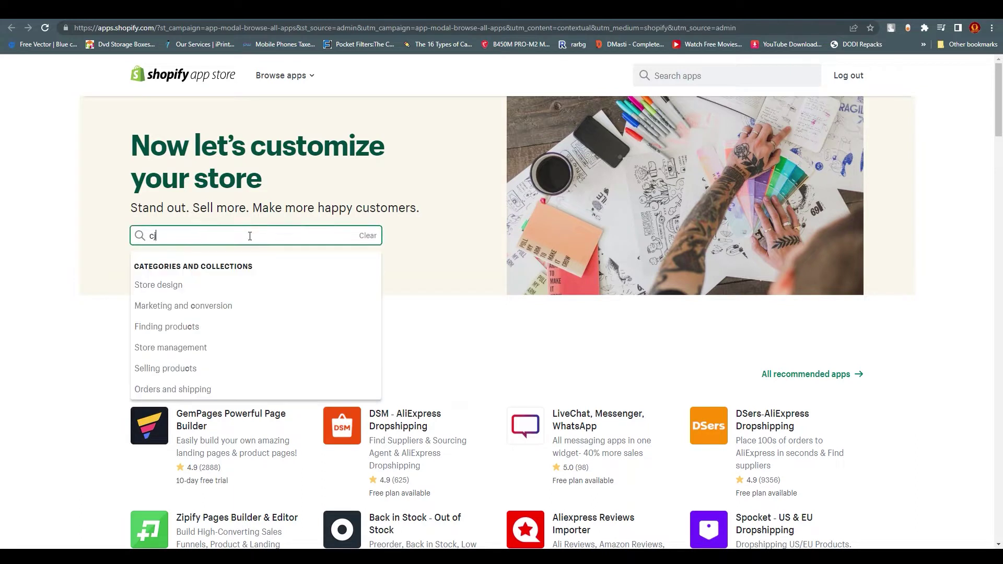
{"action": "type", "text": "j drop"}
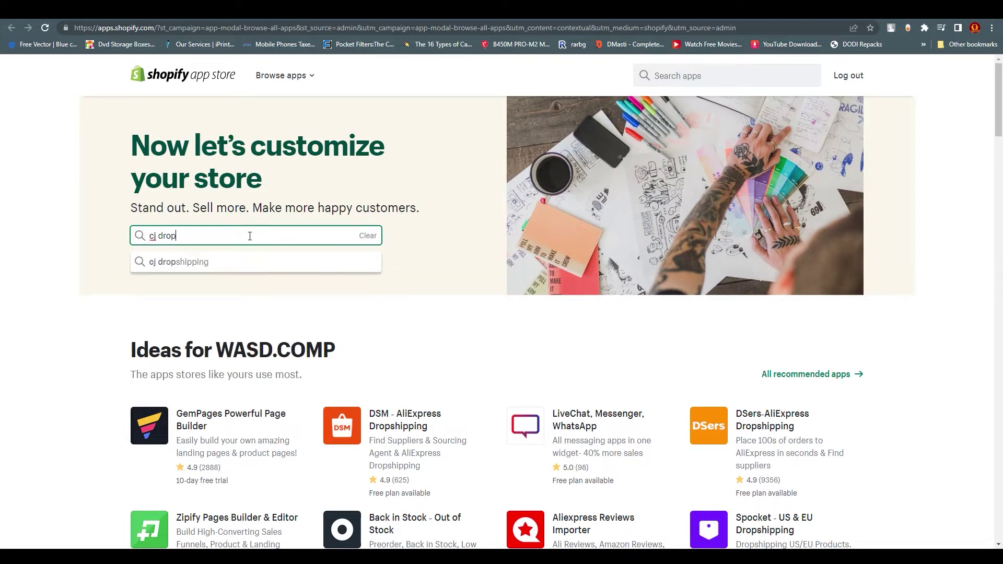
{"action": "key", "text": "Return"}
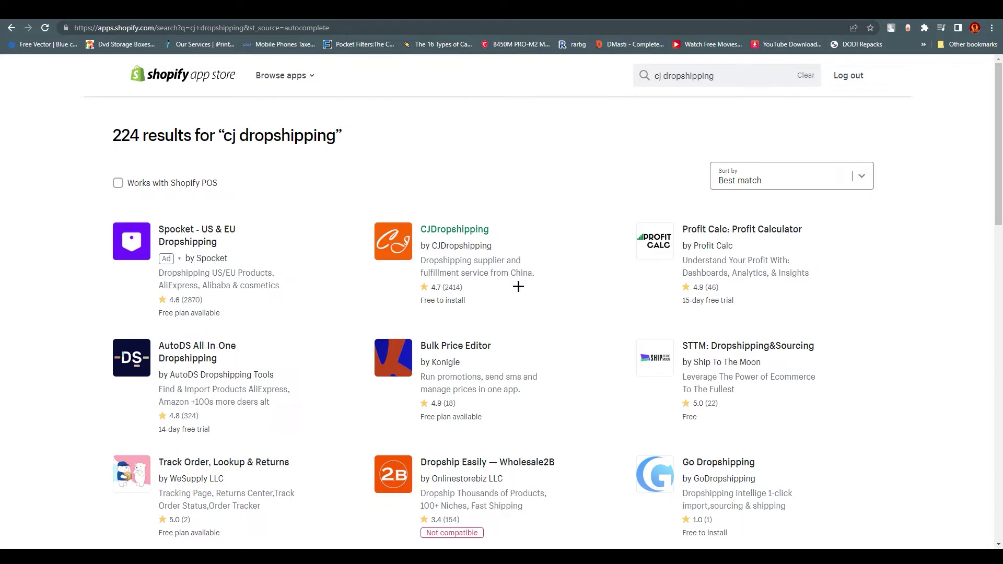
Step: Add the CJDropshipping app from the search results and install it on the Shopify store
{"action": "left_click", "coordinate": [440, 229]}
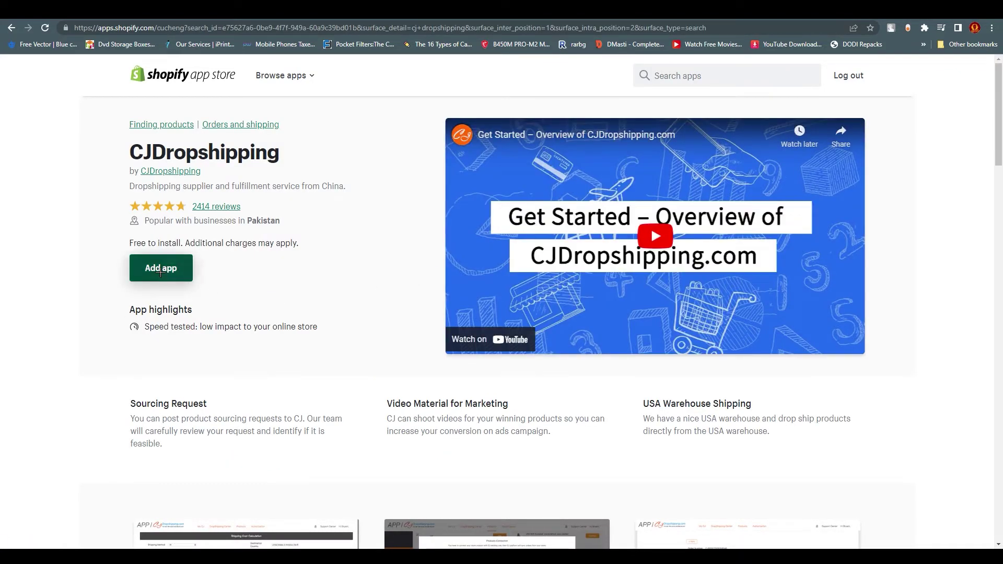
{"action": "left_click", "coordinate": [183, 275]}
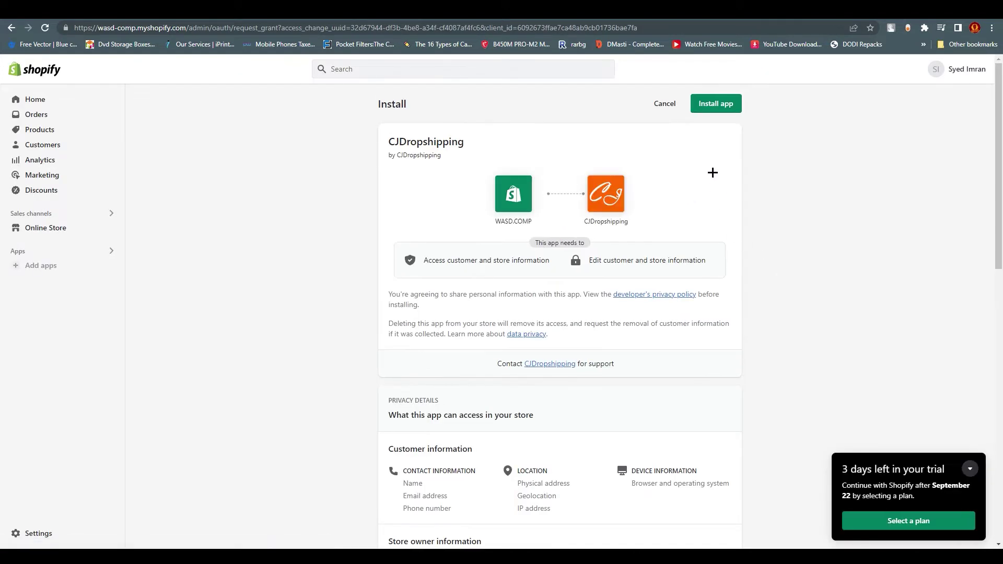
{"action": "left_click", "coordinate": [712, 104]}
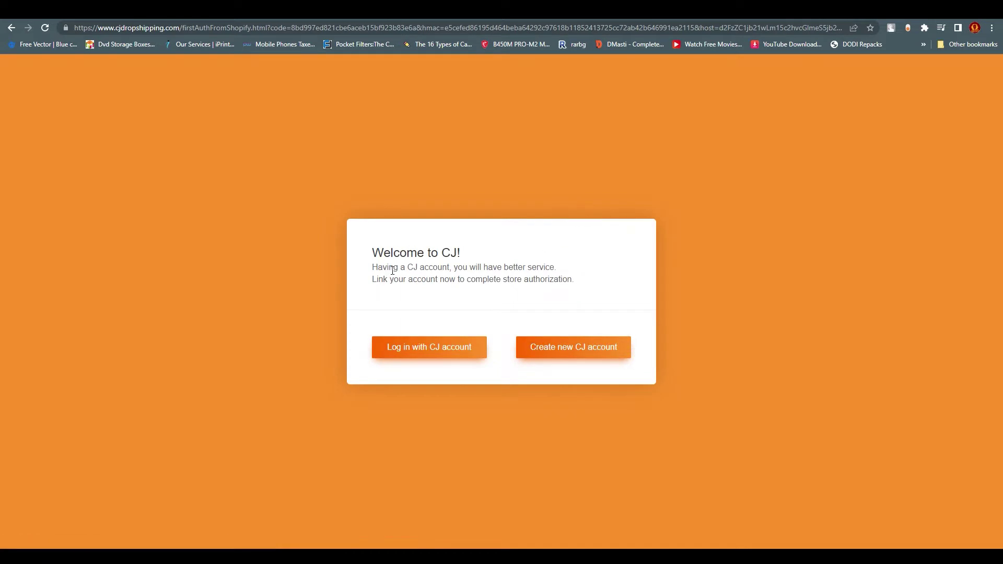
{"action": "left_click_drag", "start_coordinate": [376, 256], "coordinate": [458, 251]}
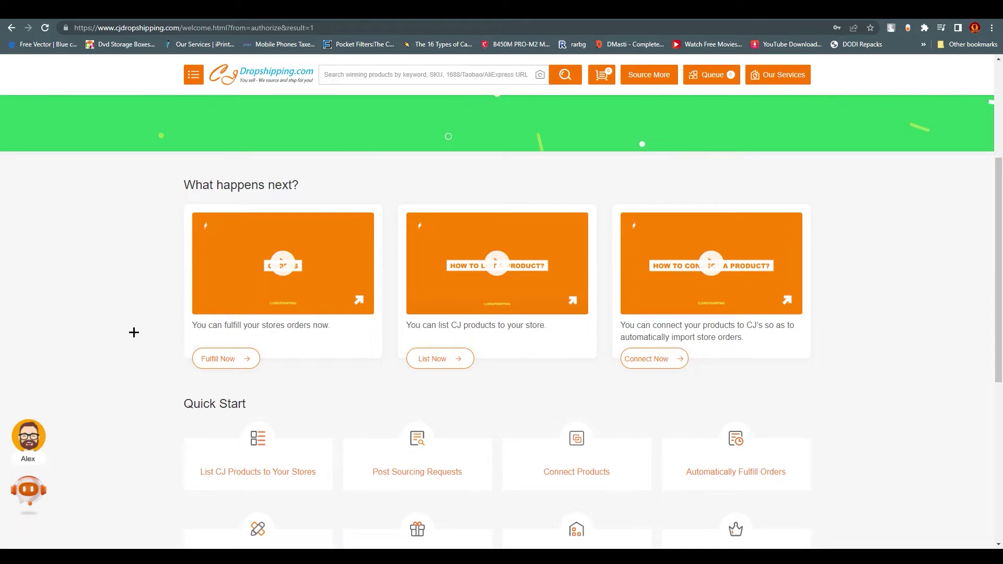
Step: Open the My CJ dashboard from the authorization page and dismiss the email verification request
{"action": "scroll", "coordinate": [534, 414], "scroll_direction": "up", "scroll_amount": 4}
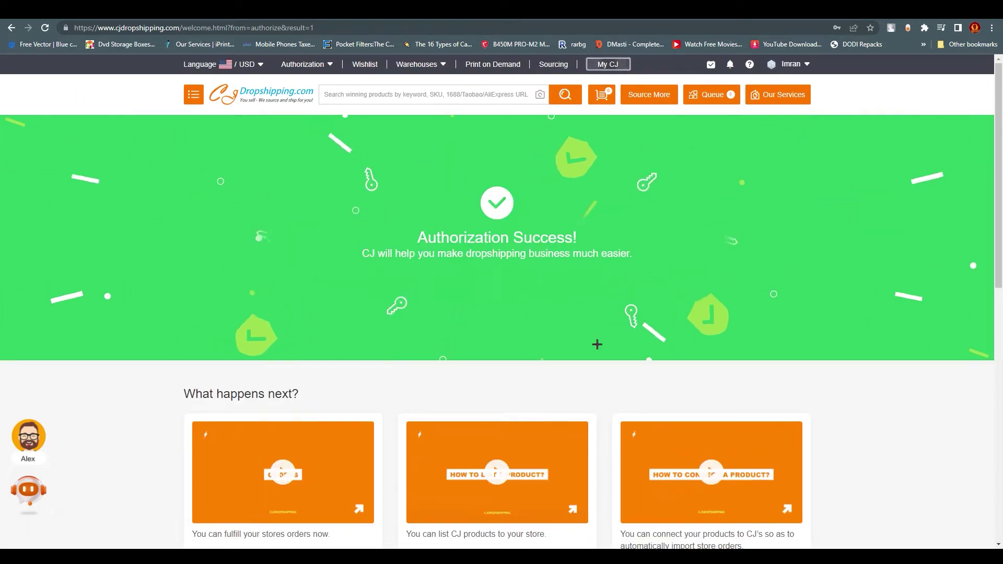
{"action": "scroll", "coordinate": [449, 351], "scroll_direction": "down", "scroll_amount": 1}
{"action": "scroll", "coordinate": [449, 351], "scroll_direction": "down", "scroll_amount": 3}
{"action": "scroll", "coordinate": [448, 366], "scroll_direction": "up", "scroll_amount": 4}
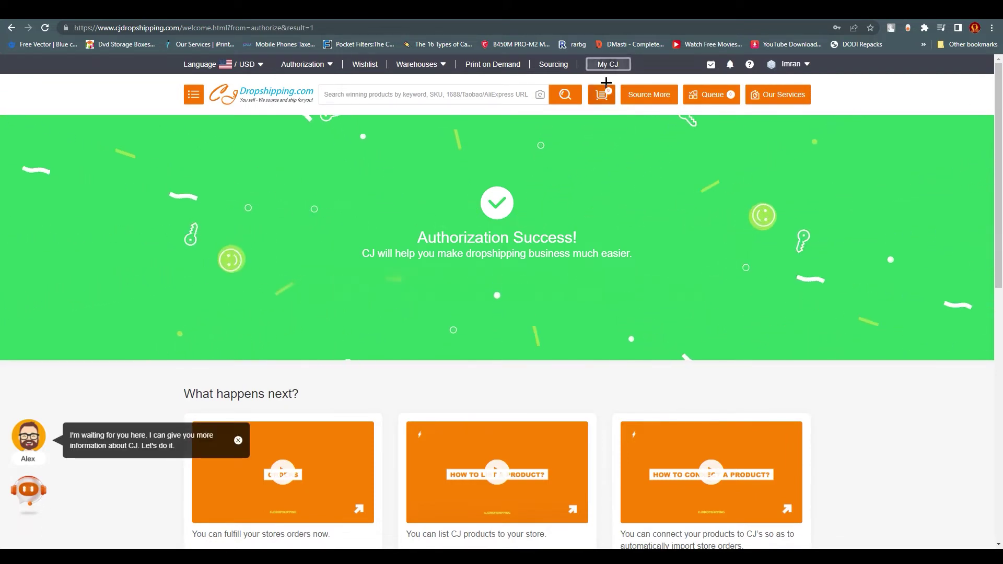
{"action": "left_click", "coordinate": [612, 64]}
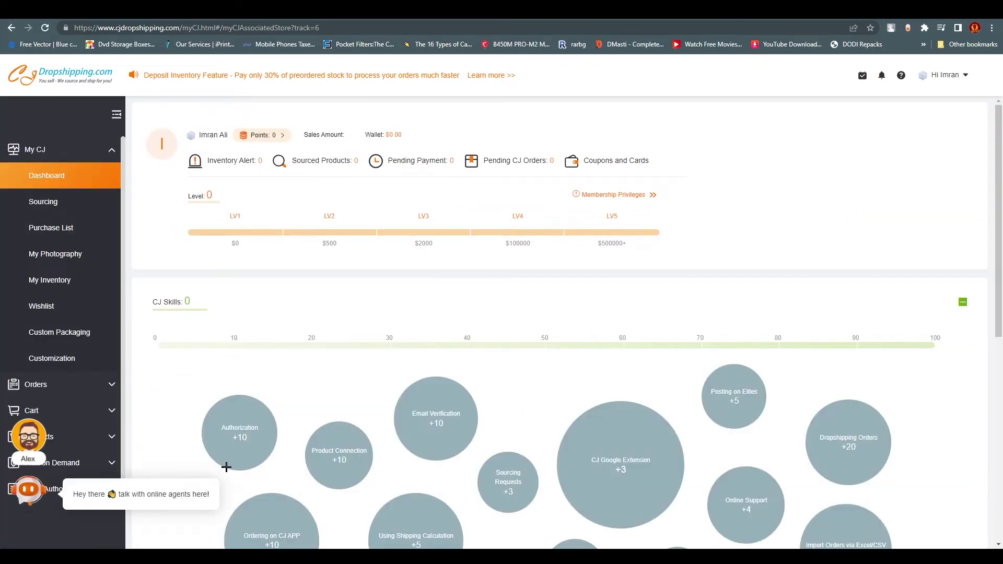
{"action": "left_click", "coordinate": [415, 413]}
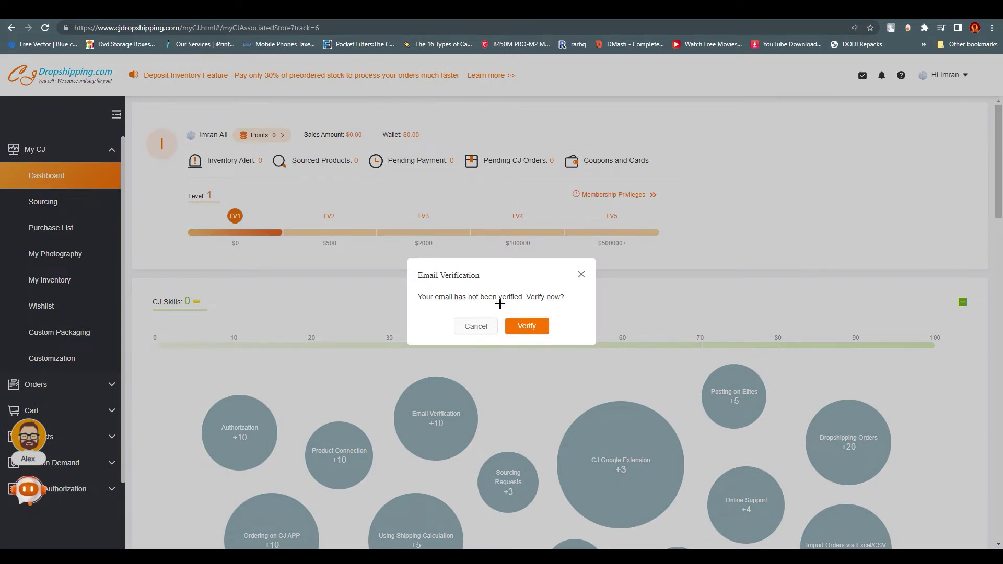
{"action": "left_click", "coordinate": [475, 327]}
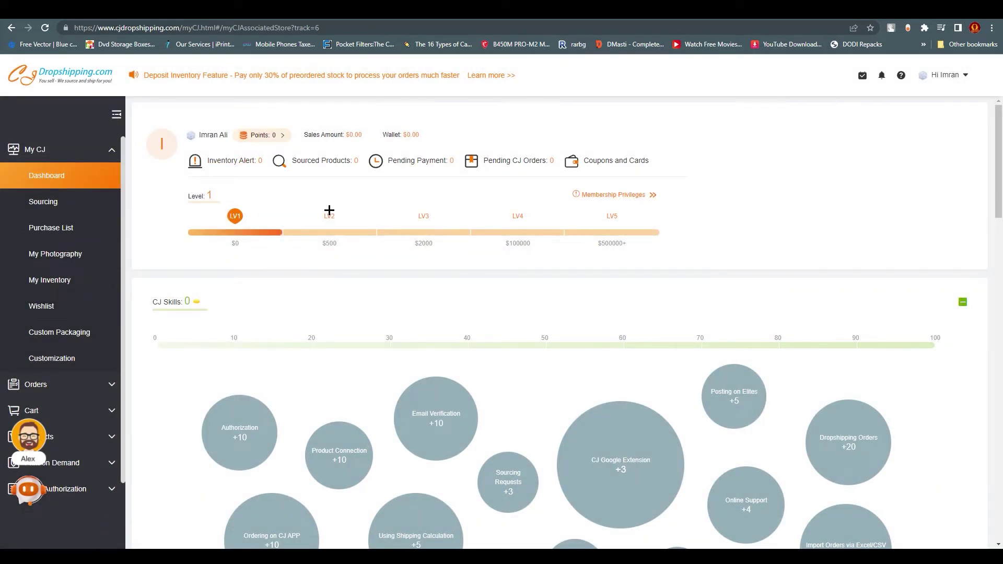
Step: Look through the platforms available for store authorization and open the Shopify store list
{"action": "mouse_move", "coordinate": [241, 227]}
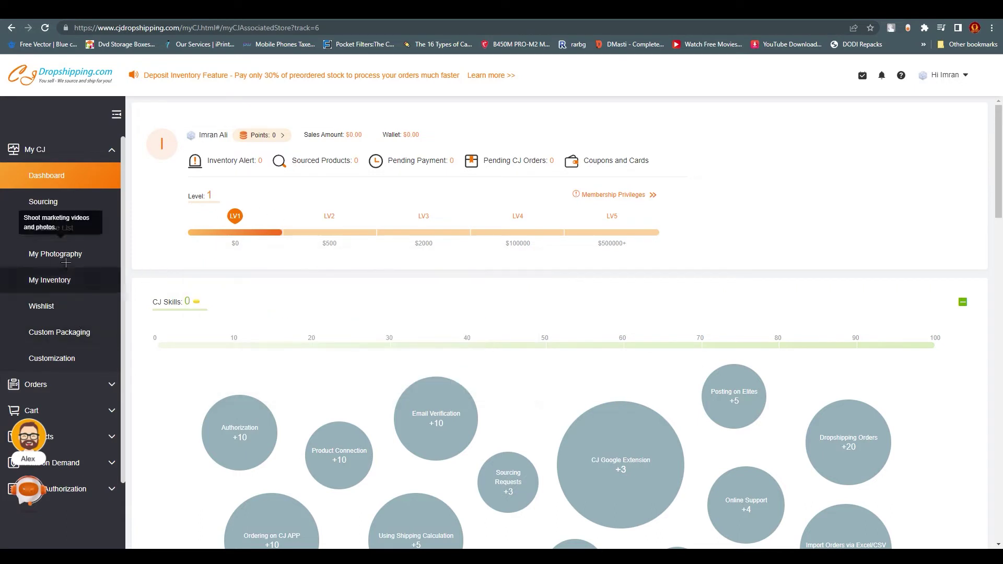
{"action": "scroll", "coordinate": [73, 293], "scroll_direction": "down", "scroll_amount": 2}
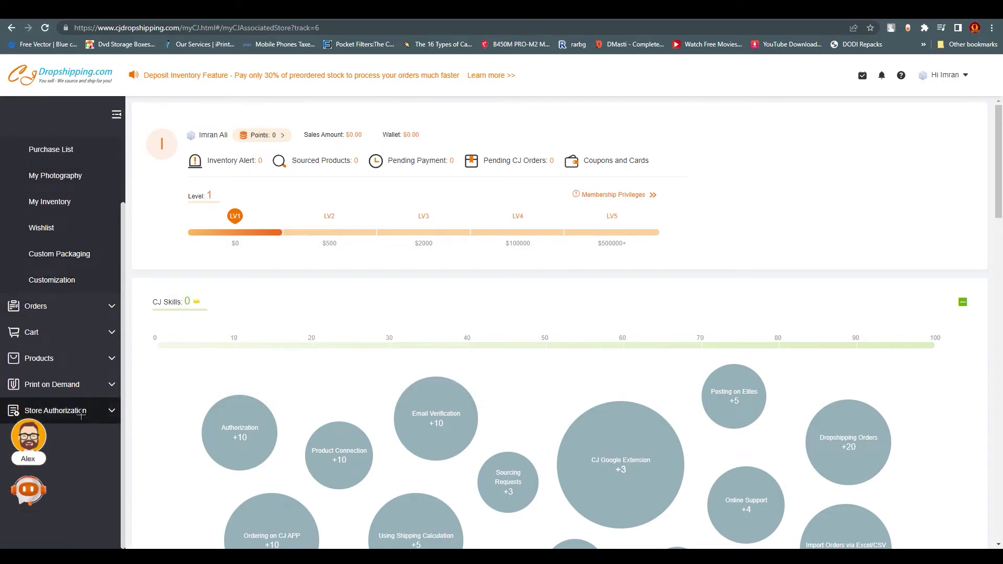
{"action": "left_click", "coordinate": [112, 410]}
{"action": "scroll", "coordinate": [78, 313], "scroll_direction": "down", "scroll_amount": 5}
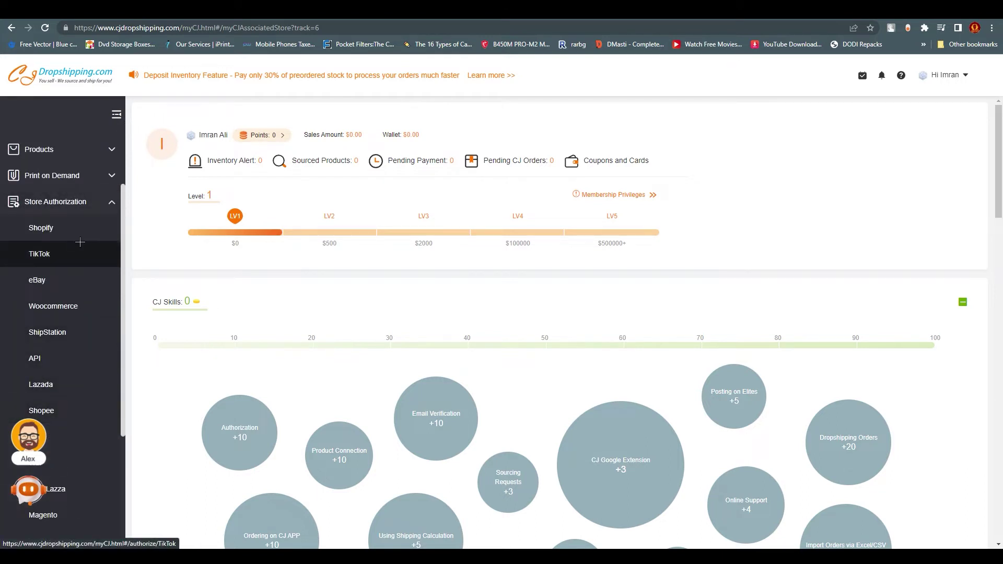
{"action": "scroll", "coordinate": [69, 460], "scroll_direction": "down", "scroll_amount": 1}
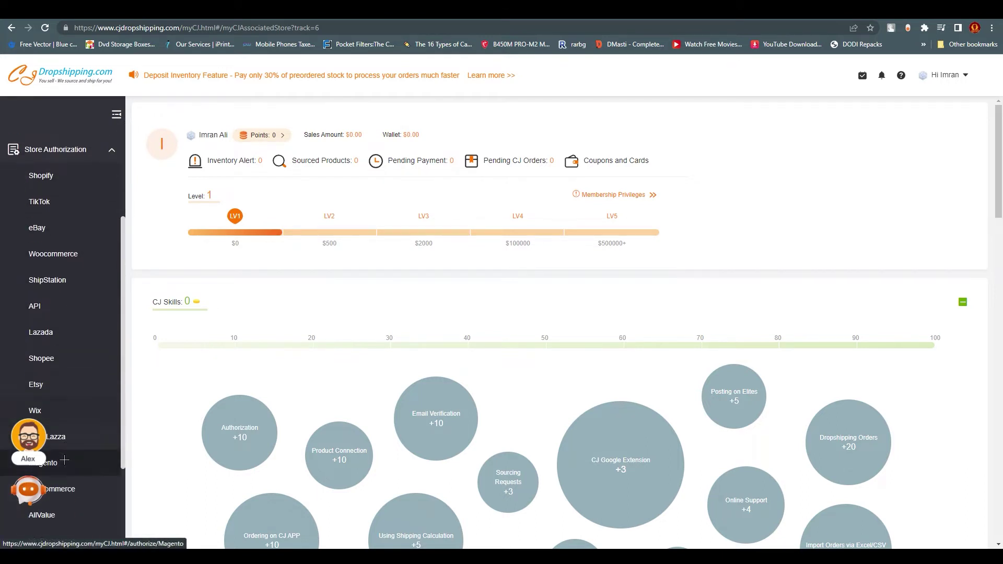
{"action": "scroll", "coordinate": [68, 463], "scroll_direction": "down", "scroll_amount": 2}
{"action": "scroll", "coordinate": [71, 418], "scroll_direction": "up", "scroll_amount": 3}
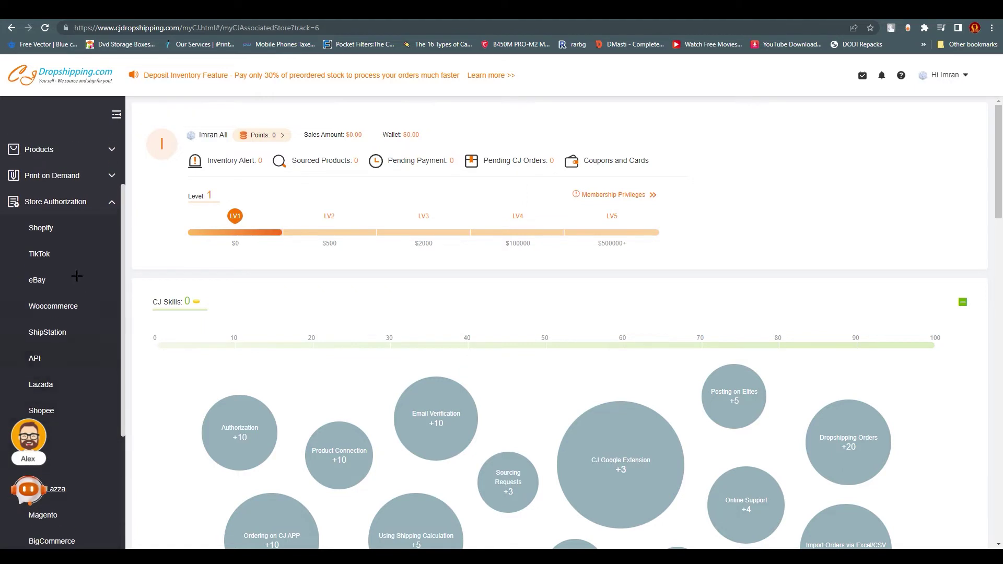
{"action": "left_click", "coordinate": [48, 227]}
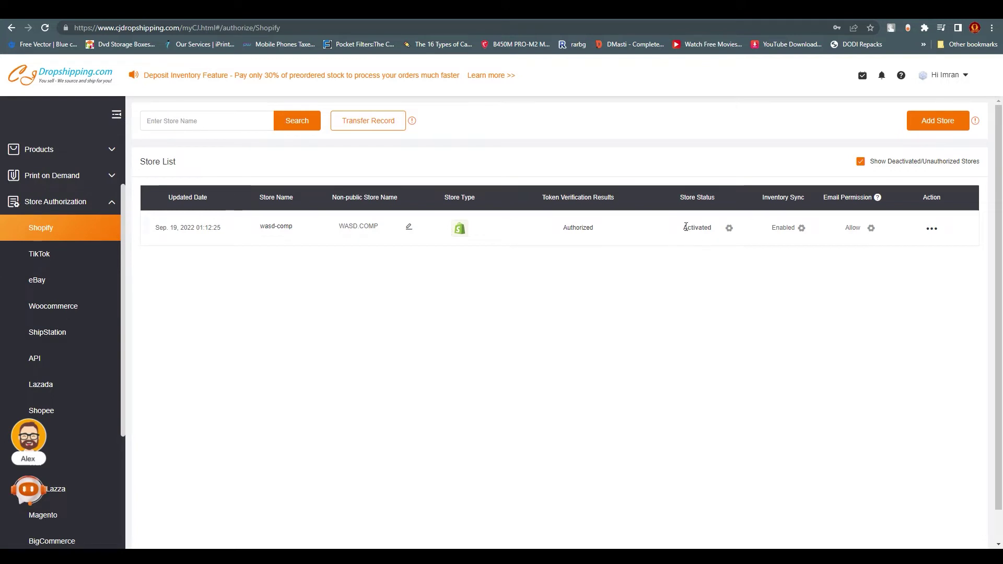
Step: Check the connected Shopify store's non-public name and its store status in the store list
{"action": "left_click_drag", "start_coordinate": [686, 226], "coordinate": [716, 226]}
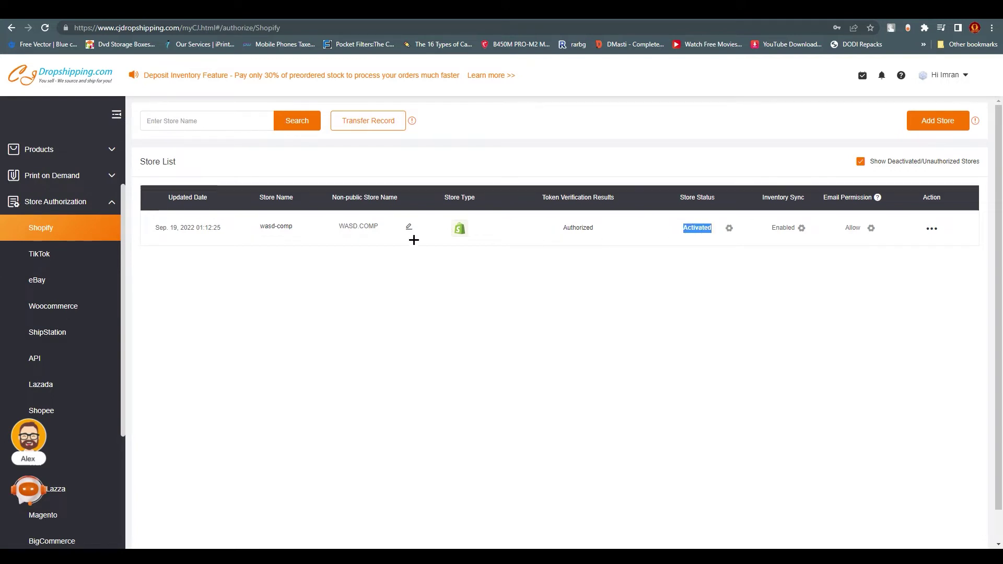
{"action": "left_click_drag", "start_coordinate": [337, 227], "coordinate": [391, 228]}
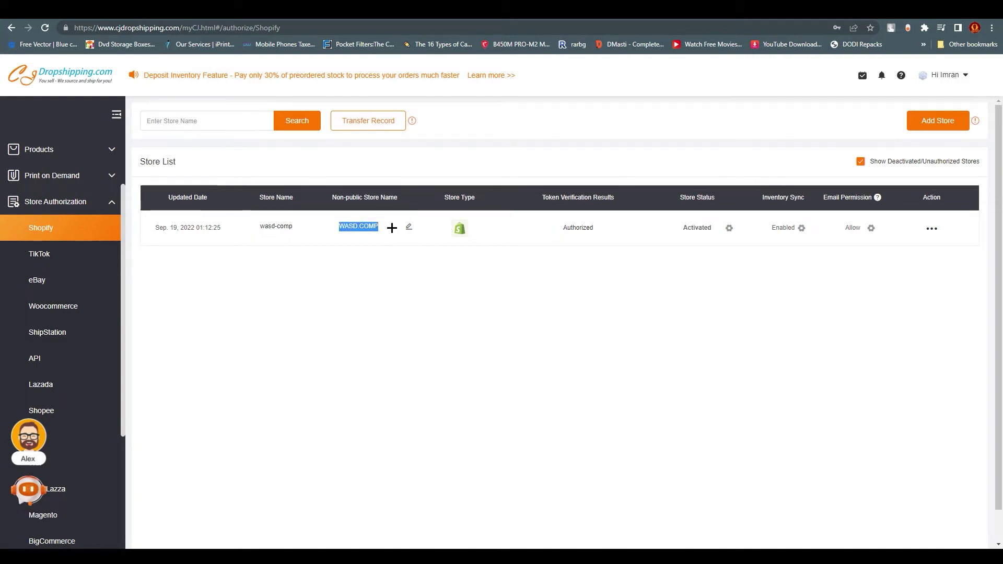
{"action": "left_click", "coordinate": [474, 278]}
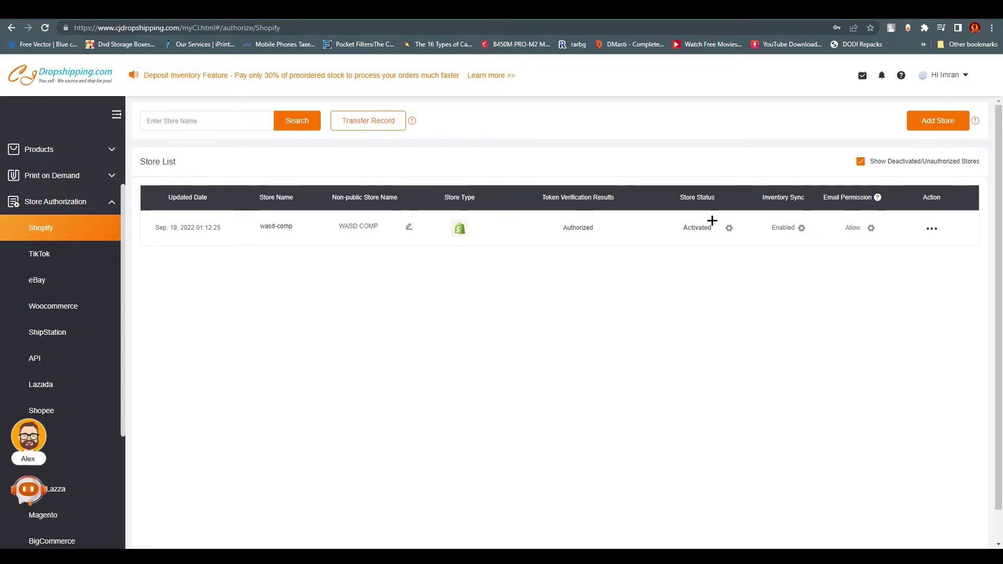
{"action": "left_click_drag", "start_coordinate": [710, 227], "coordinate": [674, 227]}
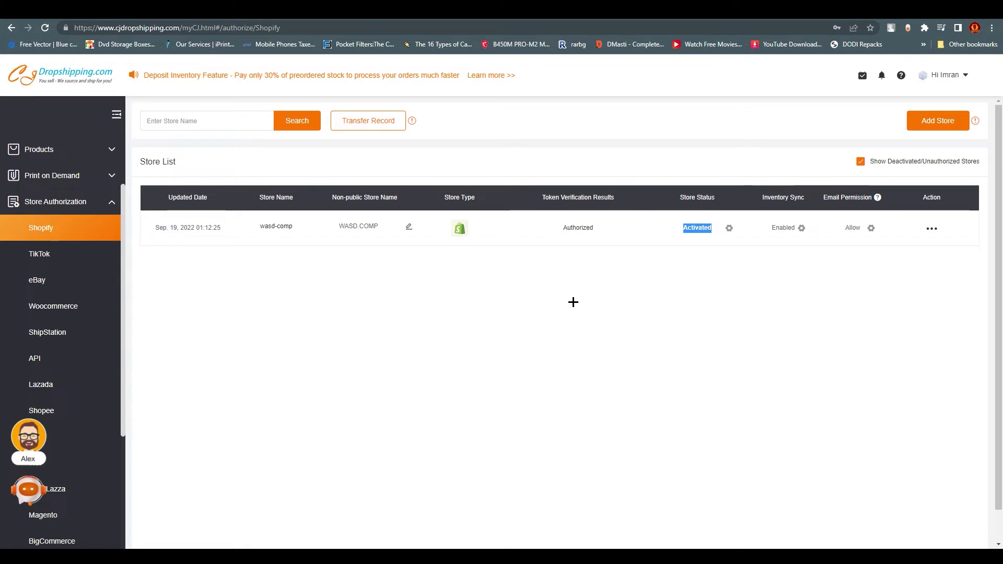
{"action": "left_click", "coordinate": [203, 256]}
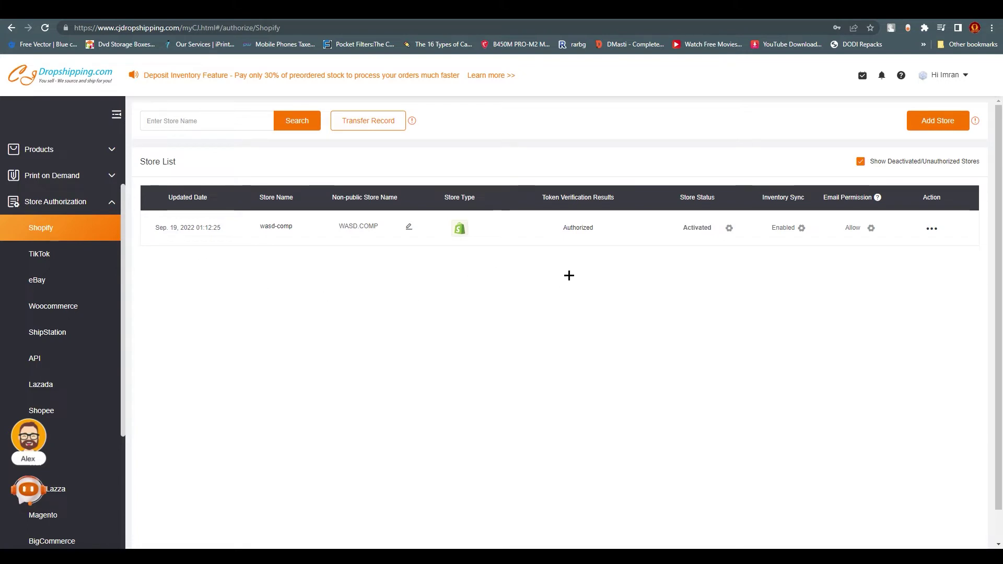
Step: Open the instructions for adding another Shopify store, read through the authorization stages, and close them without authorizing
{"action": "left_click", "coordinate": [935, 122]}
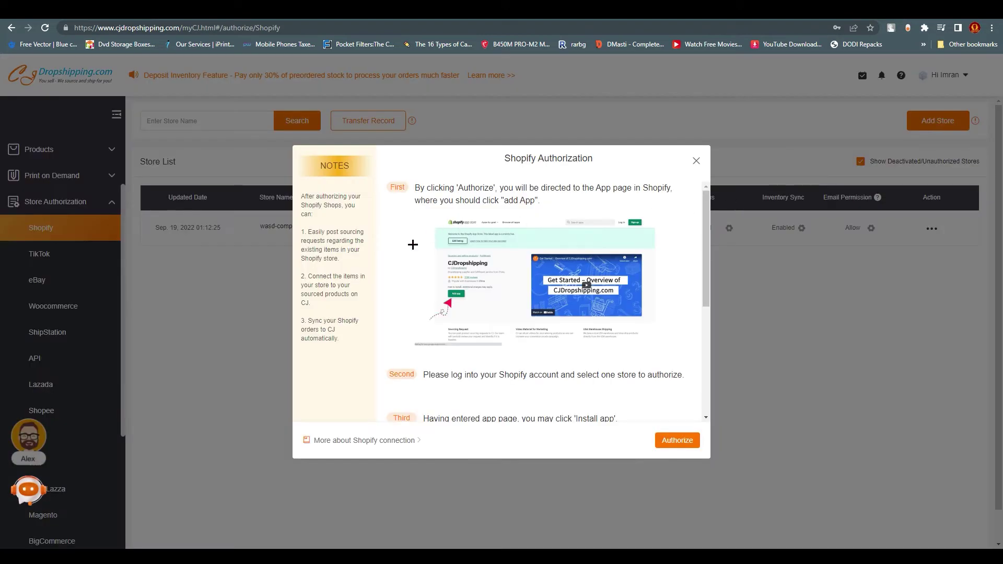
{"action": "scroll", "coordinate": [648, 367], "scroll_direction": "down", "scroll_amount": 3}
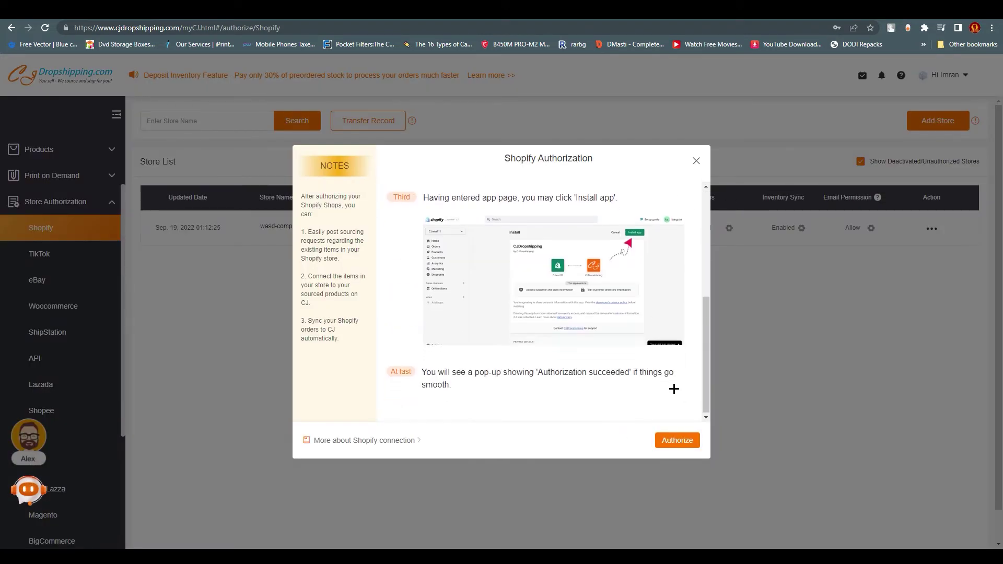
{"action": "scroll", "coordinate": [672, 390], "scroll_direction": "up", "scroll_amount": 3}
{"action": "scroll", "coordinate": [684, 418], "scroll_direction": "down", "scroll_amount": 2}
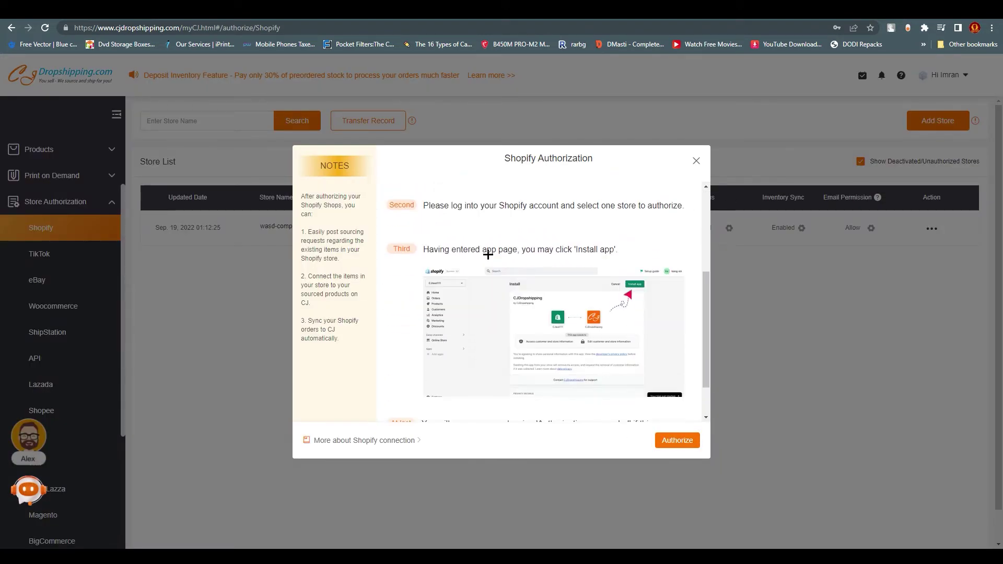
{"action": "scroll", "coordinate": [582, 291], "scroll_direction": "up", "scroll_amount": 3}
{"action": "scroll", "coordinate": [679, 396], "scroll_direction": "down", "scroll_amount": 4}
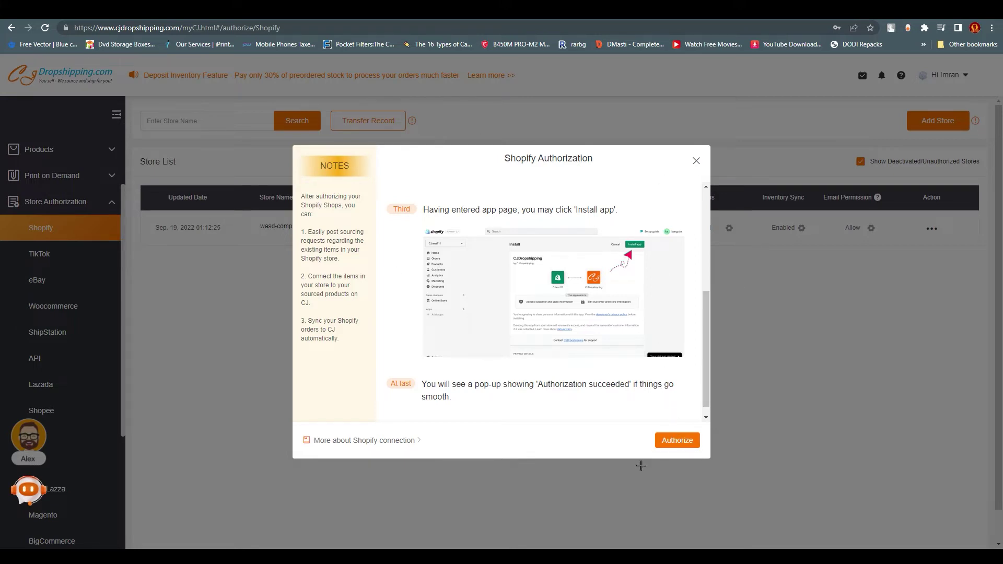
{"action": "triple_click", "coordinate": [702, 170]}
{"action": "left_click", "coordinate": [697, 160]}
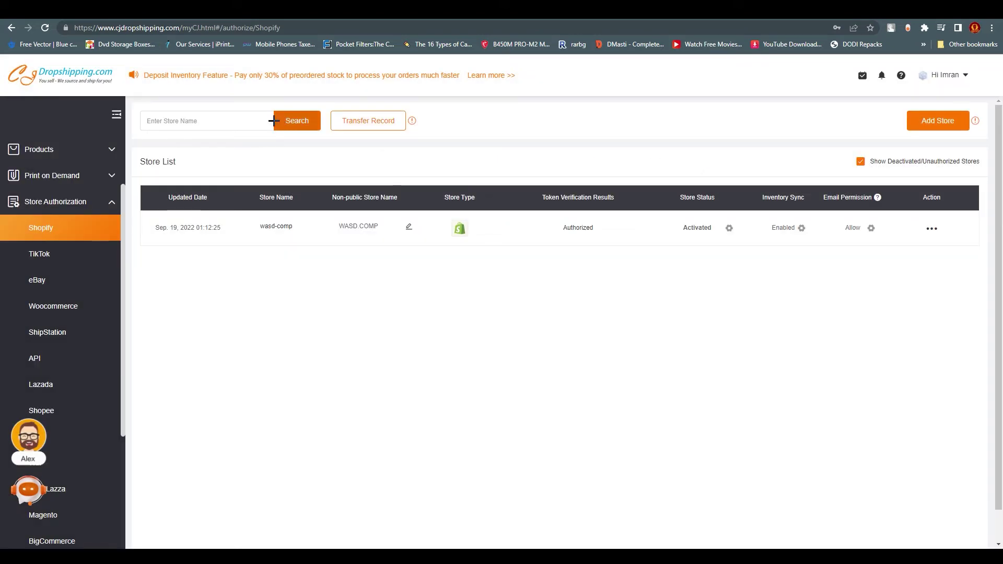
{"action": "left_click", "coordinate": [208, 125]}
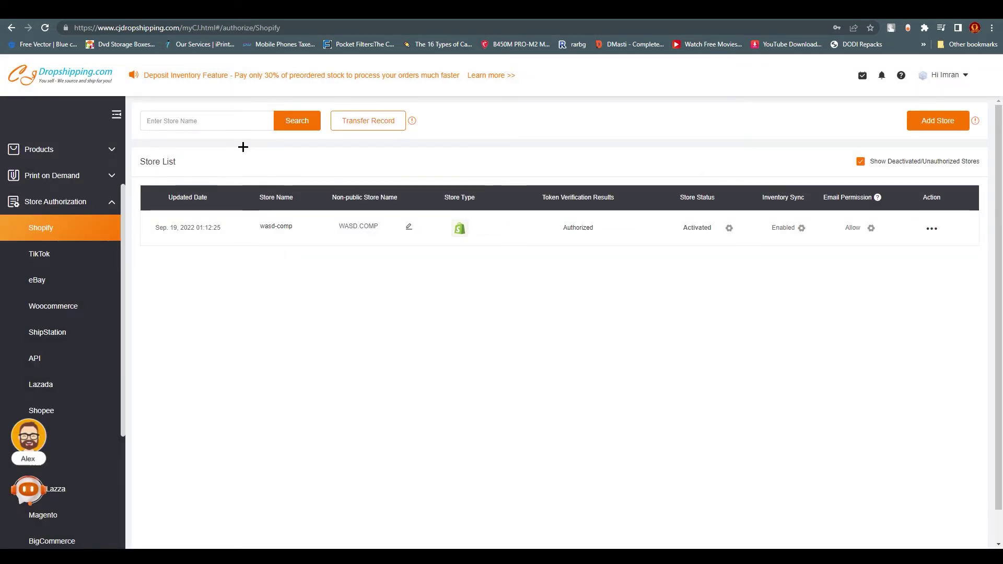
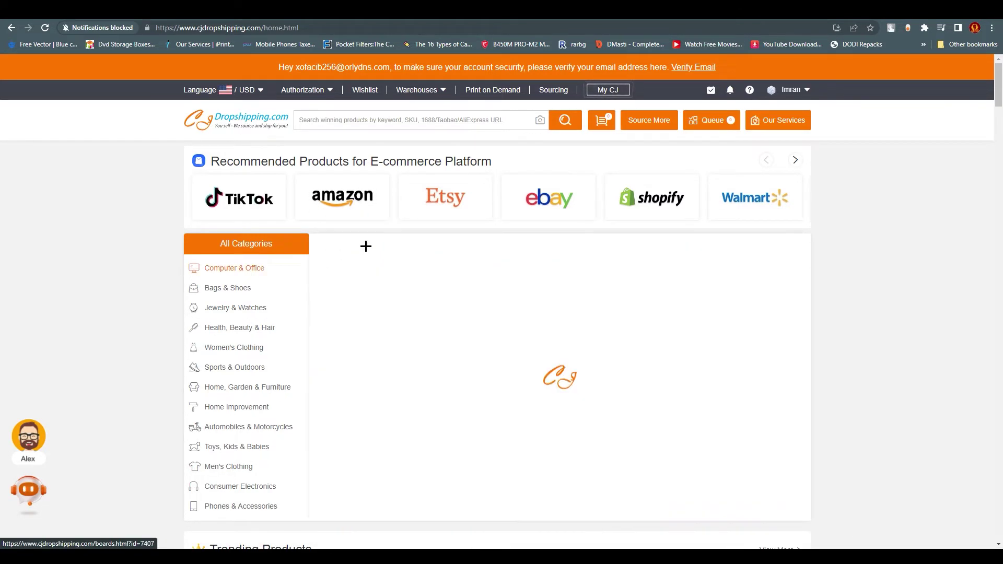
Step: Look through the product categories on the home page, including the Bags & Shoes subcategories
{"action": "mouse_move", "coordinate": [220, 288]}
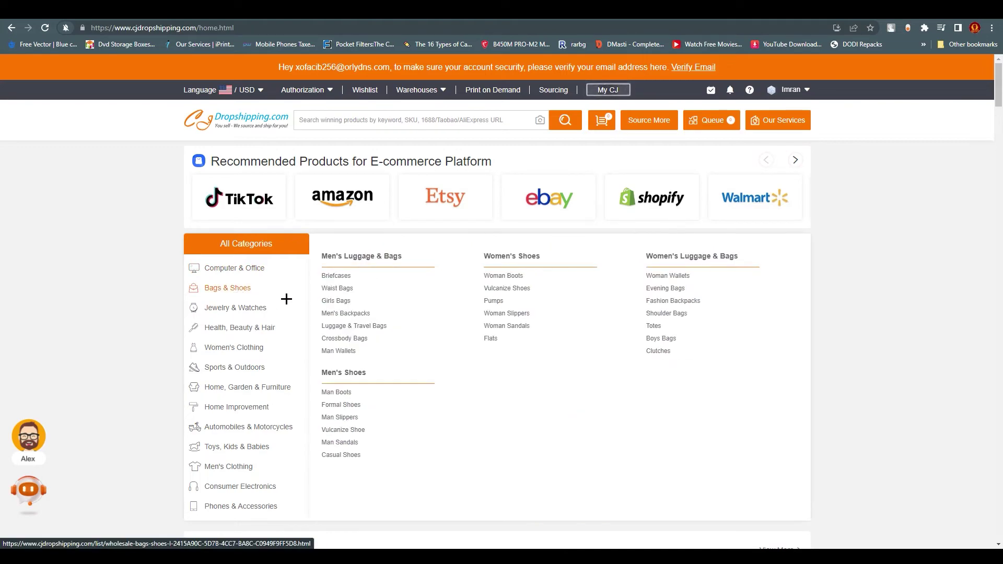
{"action": "mouse_move", "coordinate": [264, 323]}
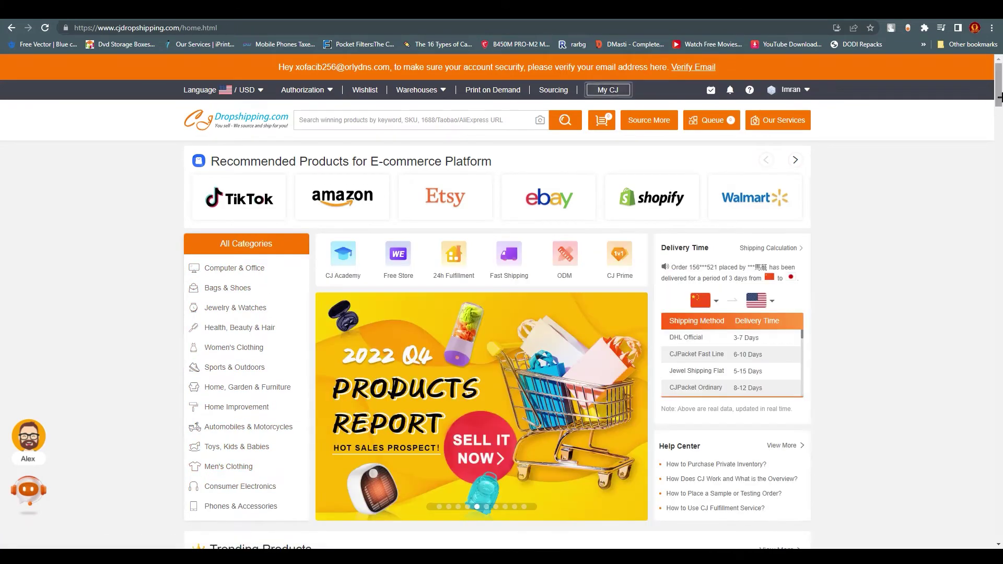
{"action": "mouse_move", "coordinate": [998, 97]}
{"action": "left_mouse_down"}
{"action": "mouse_move", "coordinate": [999, 182]}
{"action": "mouse_move", "coordinate": [999, 85]}
{"action": "left_mouse_up"}
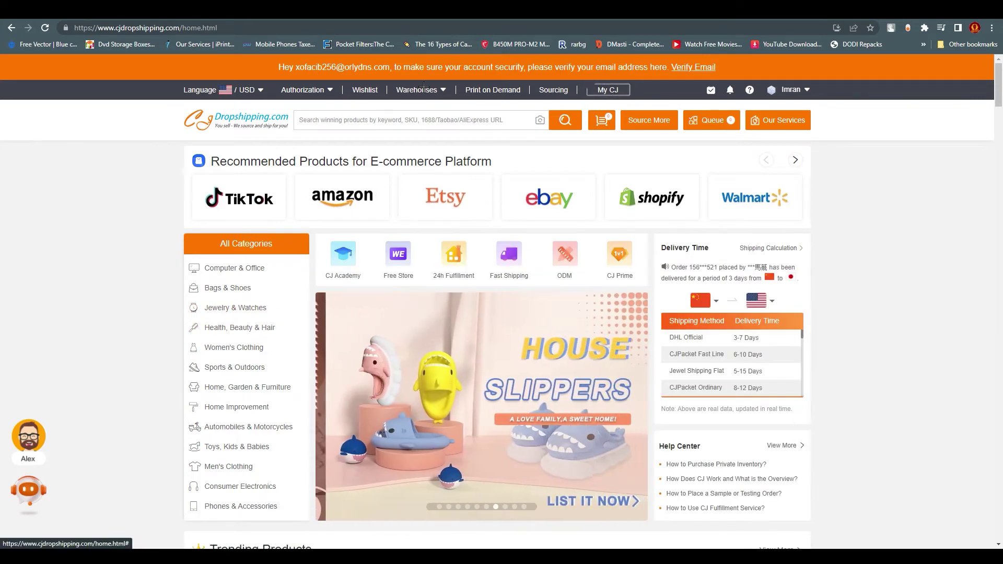
Step: Open the US Warehouse product page and dismiss the assistant's greeting
{"action": "mouse_move", "coordinate": [444, 94]}
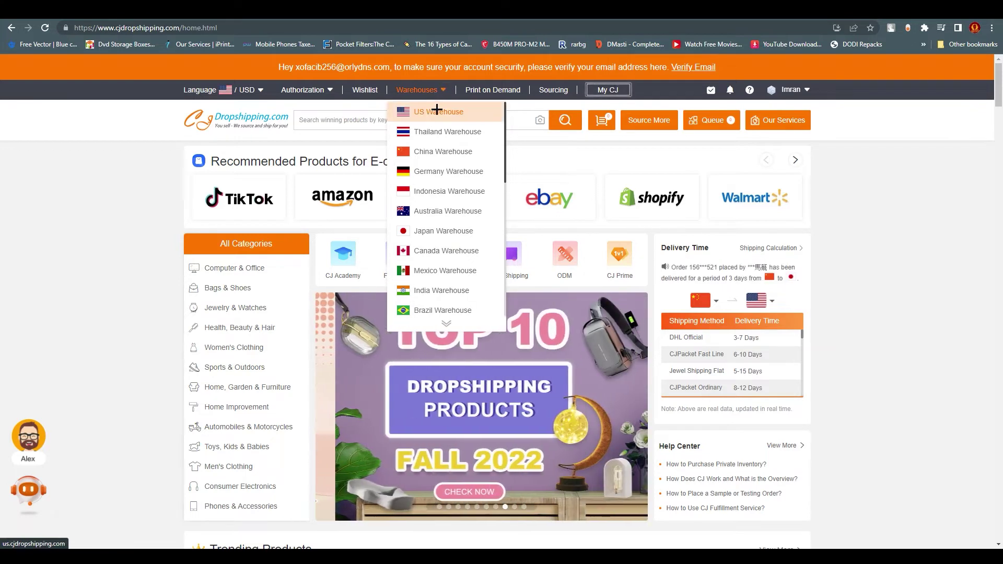
{"action": "left_click", "coordinate": [454, 119]}
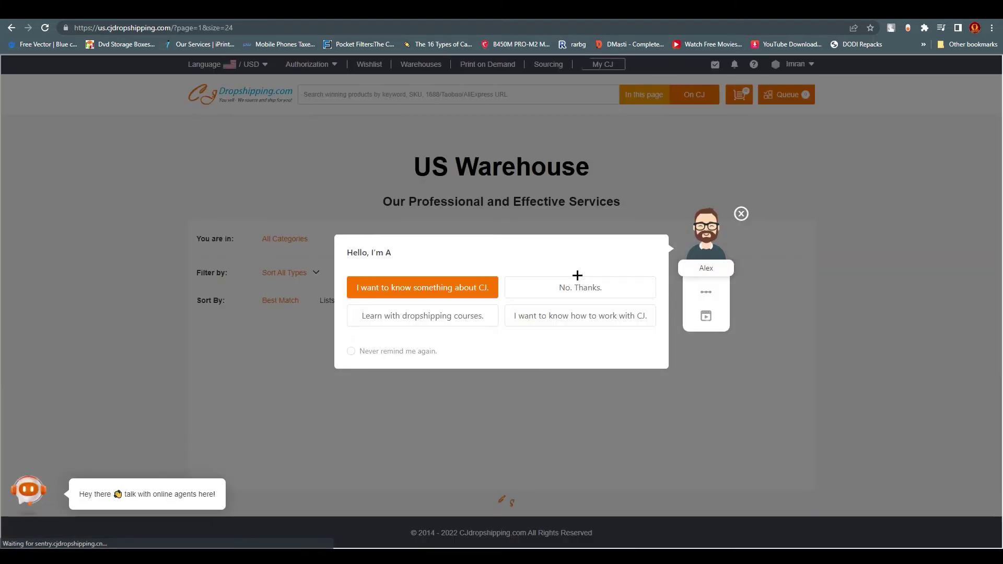
{"action": "left_click", "coordinate": [739, 213]}
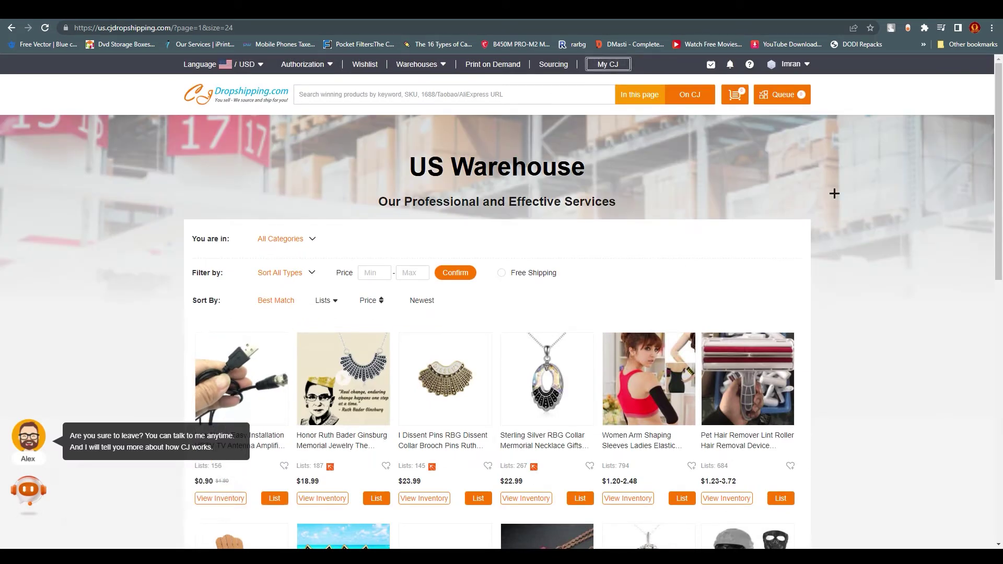
Step: Browse the US Warehouse products and open the Low Noise Easy Installation HDTV TV Antenna Amplifier
{"action": "scroll", "coordinate": [999, 226], "scroll_direction": "down", "scroll_amount": 4}
{"action": "scroll", "coordinate": [978, 293], "scroll_direction": "down", "scroll_amount": 5}
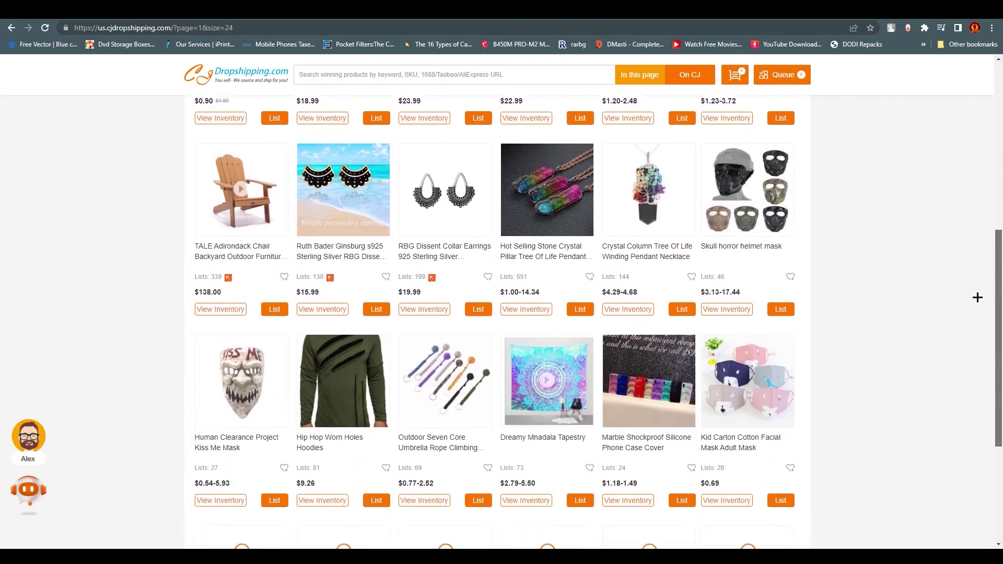
{"action": "scroll", "coordinate": [929, 339], "scroll_direction": "up", "scroll_amount": 10}
{"action": "scroll", "coordinate": [936, 338], "scroll_direction": "down", "scroll_amount": 9}
{"action": "scroll", "coordinate": [935, 338], "scroll_direction": "up", "scroll_amount": 8}
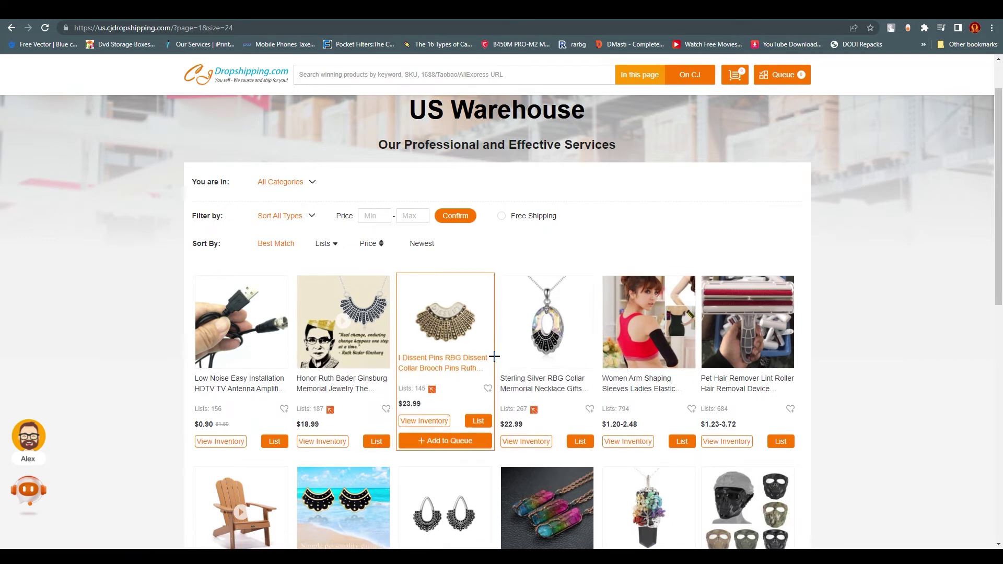
{"action": "scroll", "coordinate": [277, 321], "scroll_direction": "down", "scroll_amount": 2}
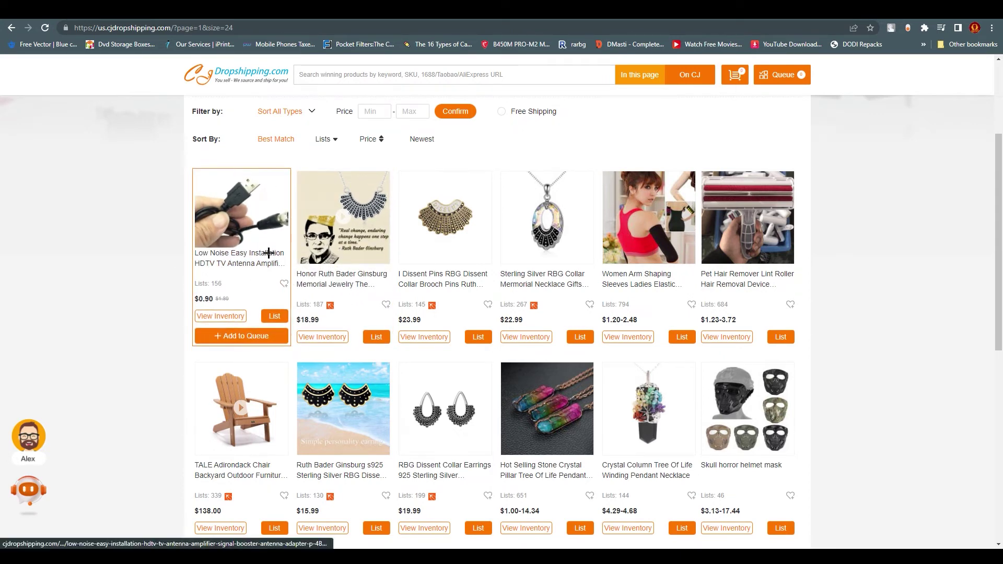
{"action": "left_click", "coordinate": [247, 205]}
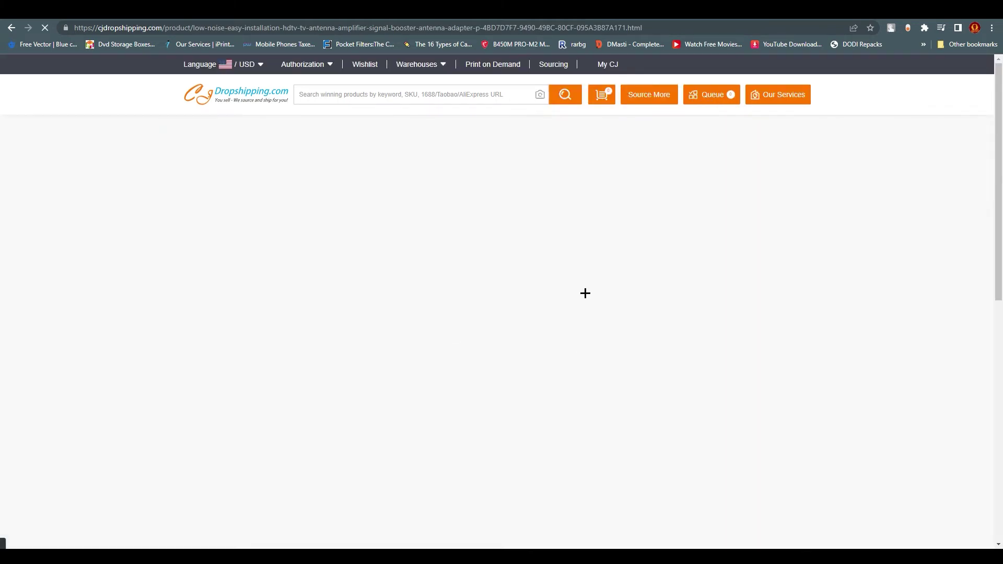
Step: Examine the antenna amplifier's shipping fee, service fee, quantity, total dropshipping price and estimated processing time
{"action": "scroll", "coordinate": [565, 304], "scroll_direction": "down", "scroll_amount": 2}
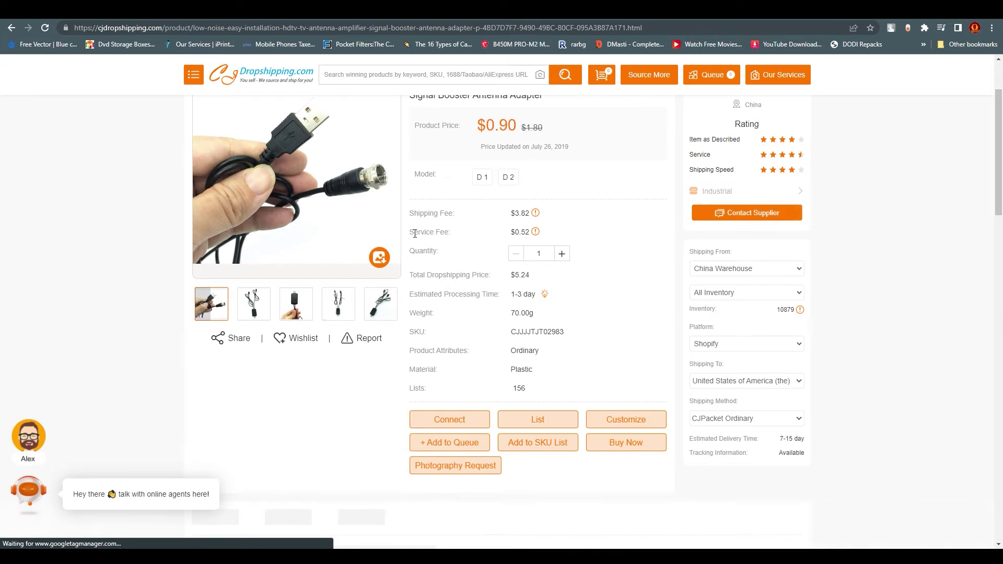
{"action": "left_click_drag", "start_coordinate": [410, 213], "coordinate": [468, 214]}
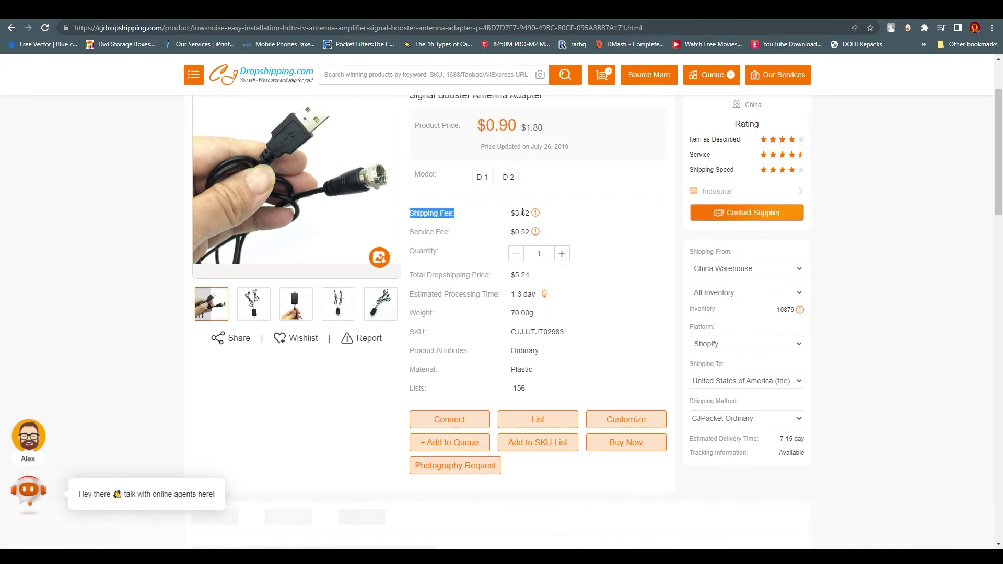
{"action": "left_click_drag", "start_coordinate": [415, 251], "coordinate": [453, 252]}
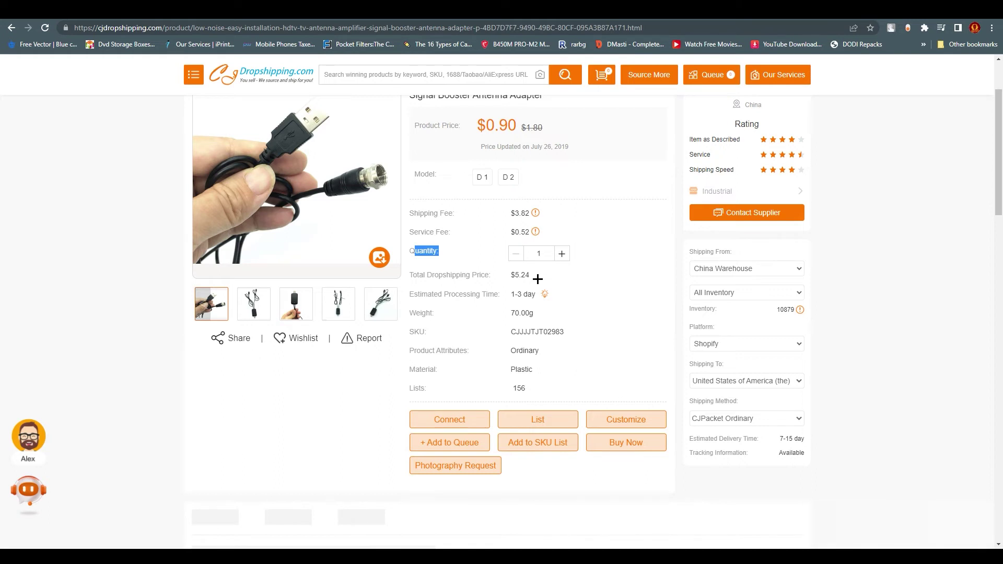
{"action": "double_click", "coordinate": [415, 273]}
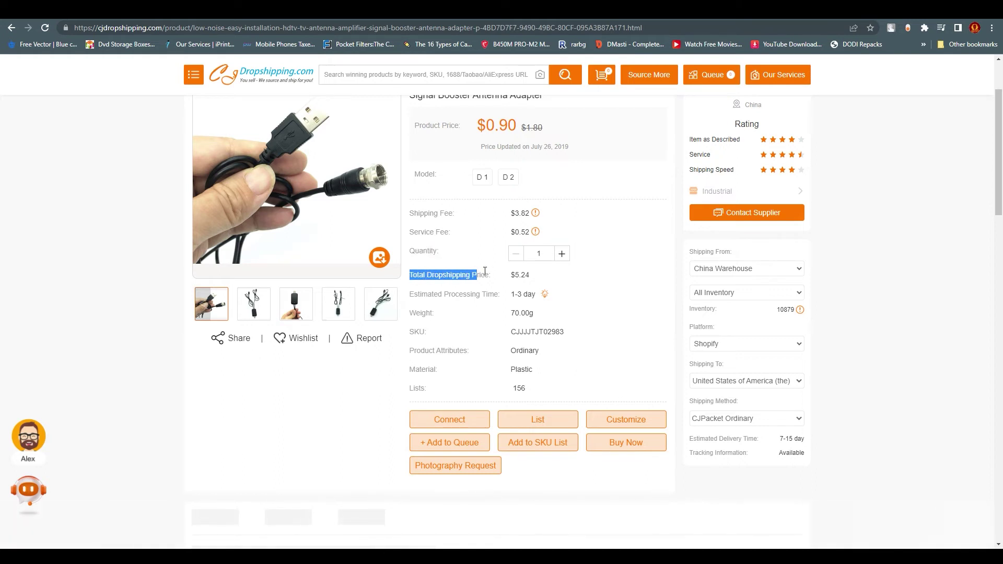
{"action": "left_click_drag", "start_coordinate": [484, 271], "coordinate": [499, 272]}
{"action": "left_click", "coordinate": [507, 269]}
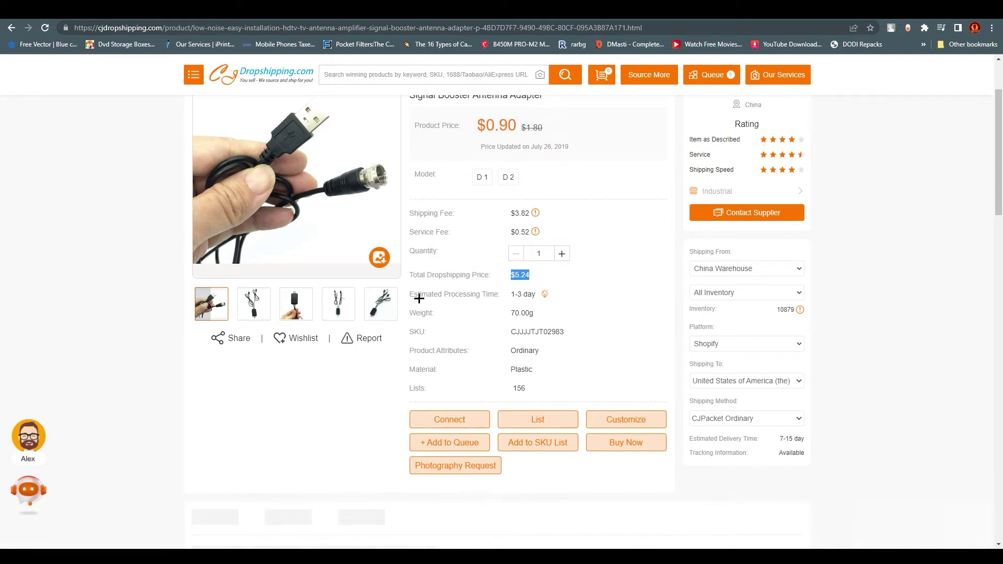
{"action": "left_click_drag", "start_coordinate": [419, 298], "coordinate": [499, 299]}
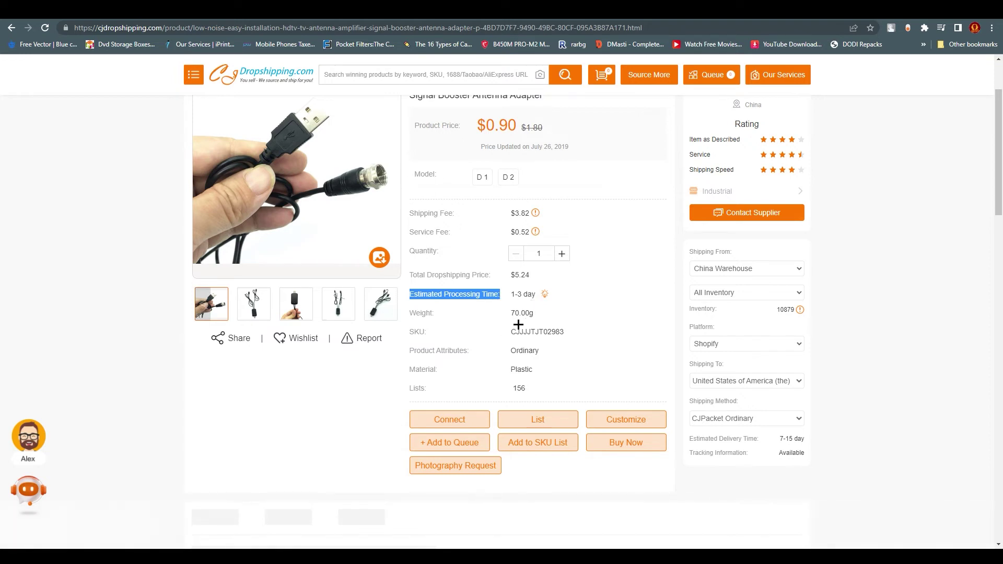
{"action": "left_click_drag", "start_coordinate": [555, 293], "coordinate": [542, 220]}
{"action": "left_click", "coordinate": [542, 219]}
{"action": "mouse_move", "coordinate": [538, 231]}
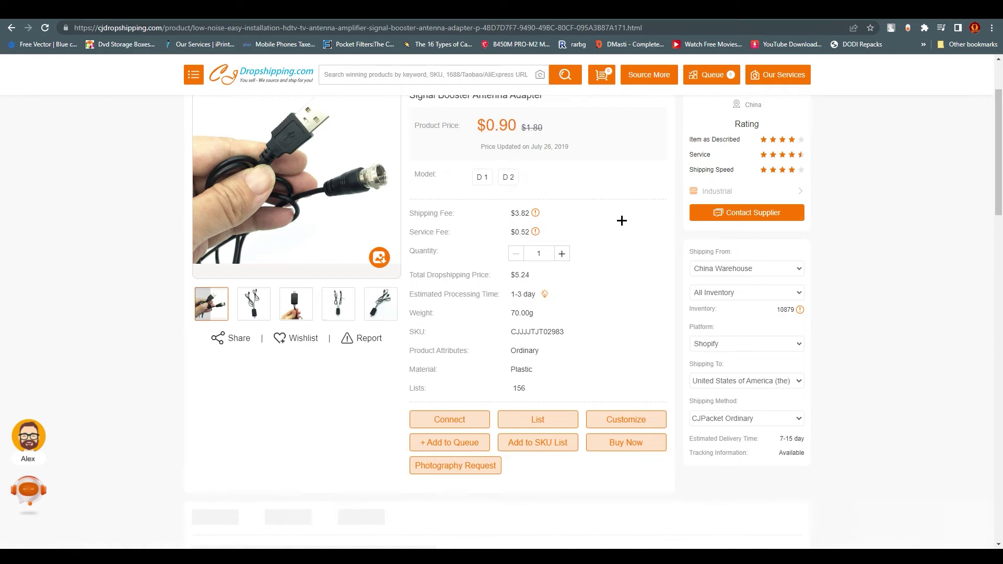
Step: Return to the home page and open the Electroplating Soft Diamond Ring Phone Case from the new products
{"action": "key", "text": "alt+Left"}
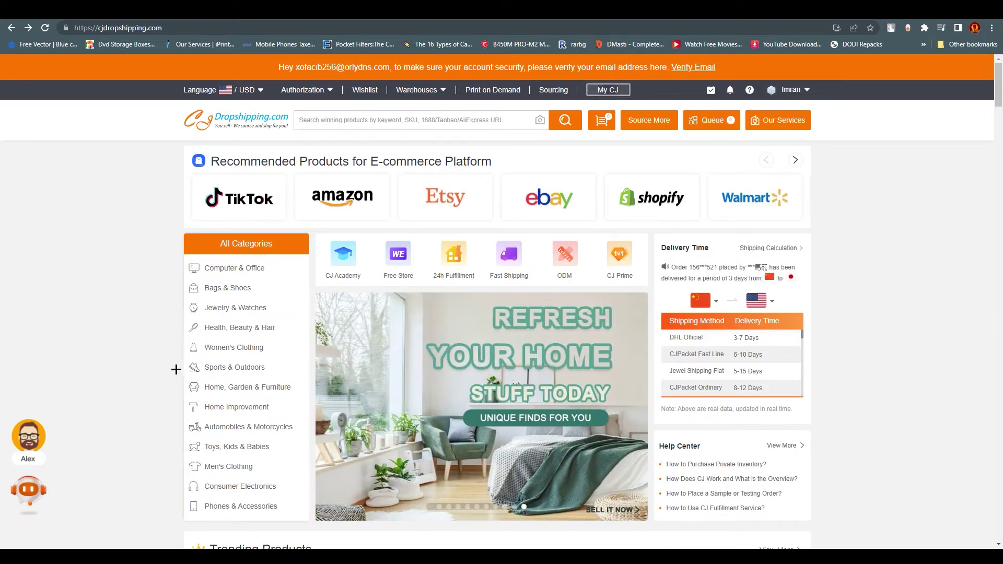
{"action": "mouse_move", "coordinate": [230, 338]}
{"action": "scroll", "coordinate": [87, 291], "scroll_direction": "down", "scroll_amount": 2}
{"action": "mouse_move", "coordinate": [241, 161]}
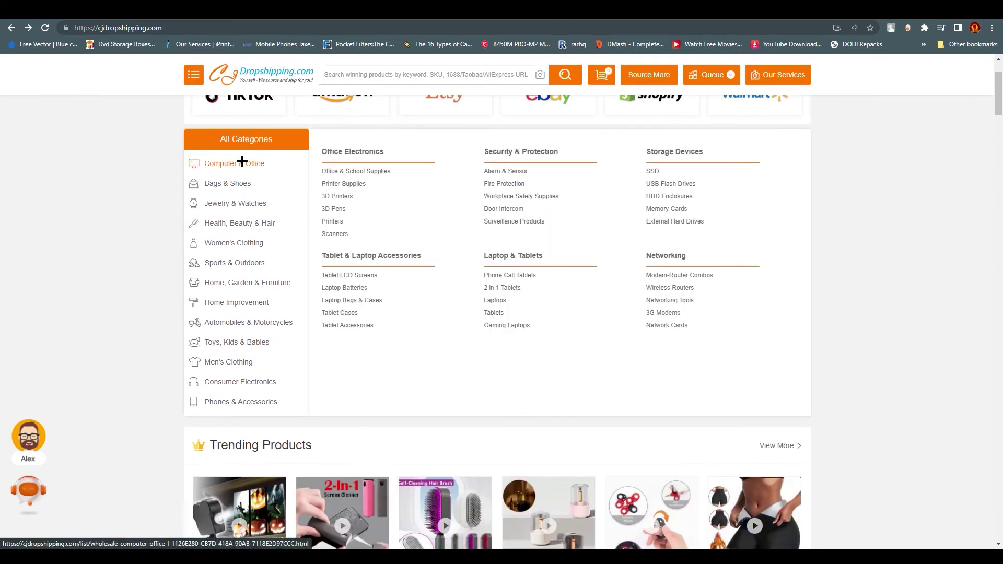
{"action": "scroll", "coordinate": [222, 171], "scroll_direction": "down", "scroll_amount": 6}
{"action": "scroll", "coordinate": [100, 308], "scroll_direction": "down", "scroll_amount": 4}
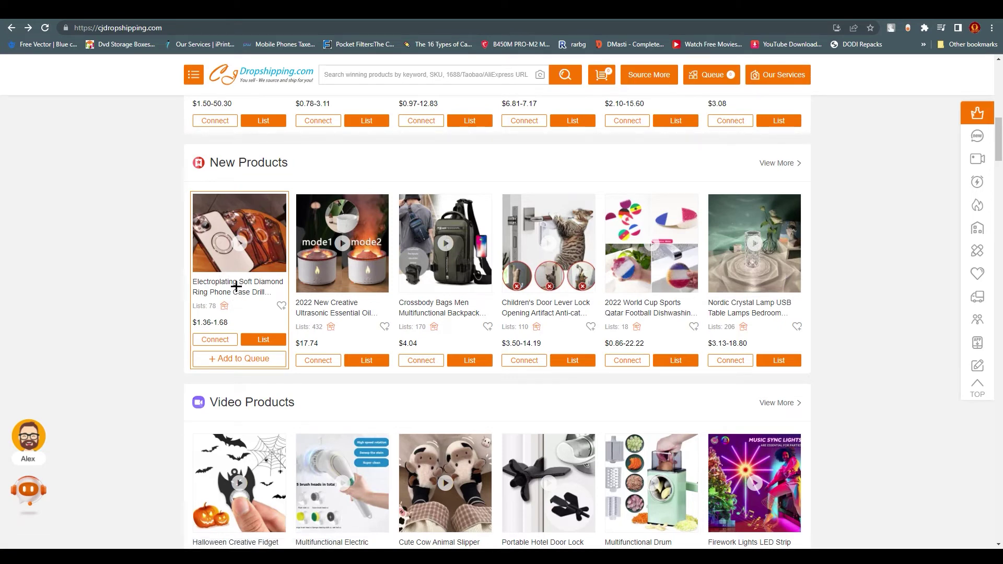
{"action": "left_click", "coordinate": [219, 285]}
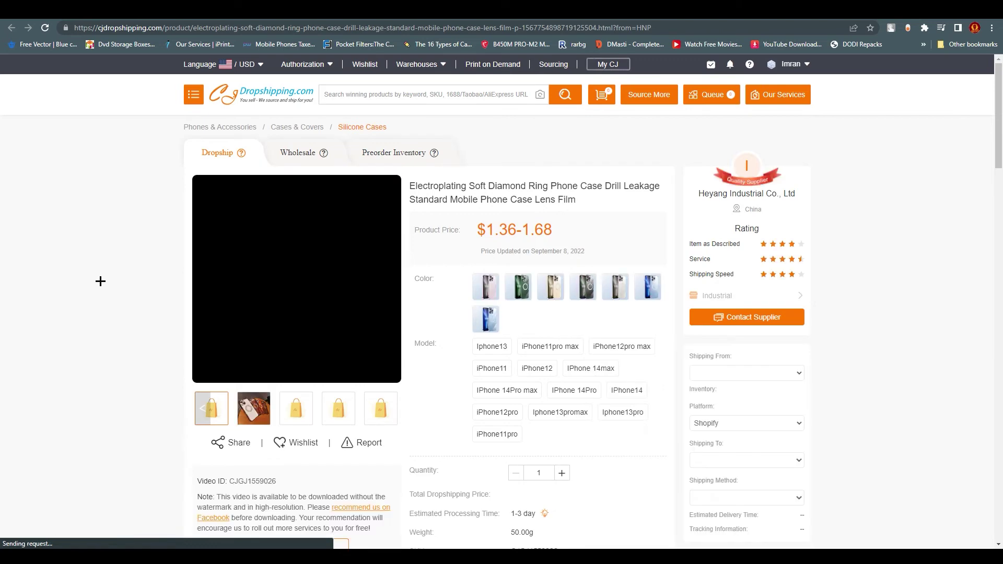
Step: Read through the phone case's product details and open its store listing form
{"action": "scroll", "coordinate": [573, 278], "scroll_direction": "down", "scroll_amount": 2}
{"action": "scroll", "coordinate": [564, 288], "scroll_direction": "down", "scroll_amount": 4}
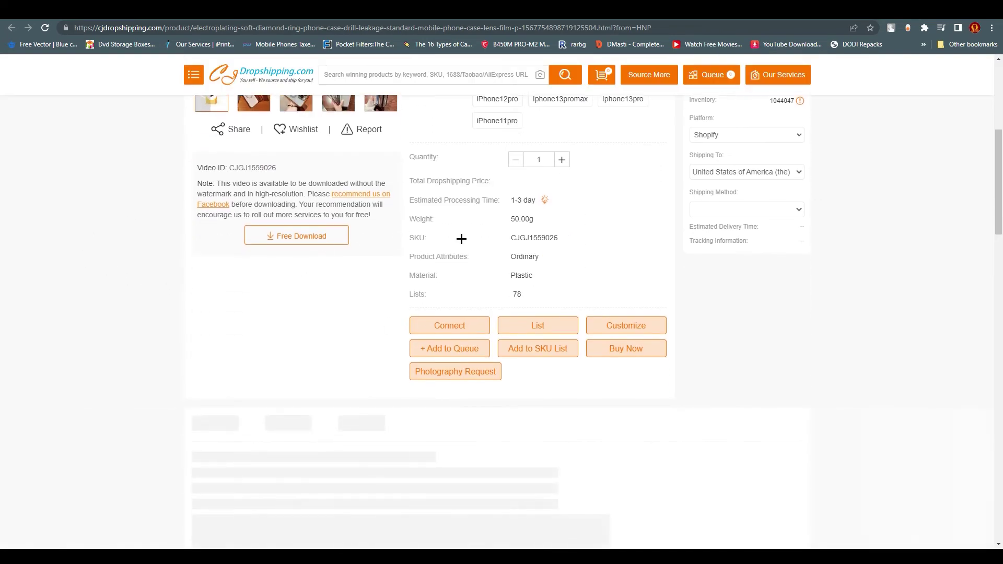
{"action": "scroll", "coordinate": [549, 293], "scroll_direction": "down", "scroll_amount": 4}
{"action": "scroll", "coordinate": [717, 271], "scroll_direction": "up", "scroll_amount": 3}
{"action": "scroll", "coordinate": [716, 271], "scroll_direction": "up", "scroll_amount": 2}
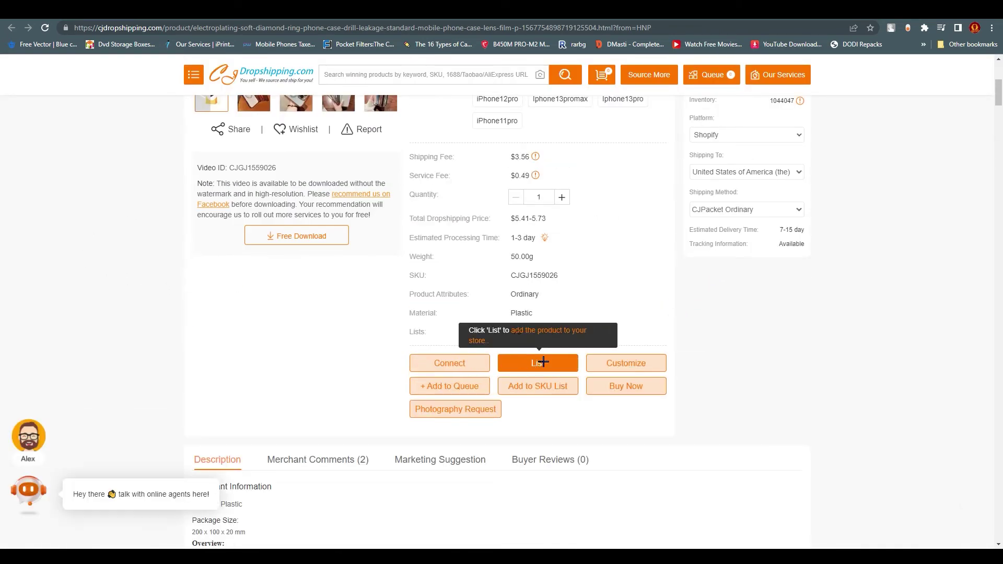
{"action": "left_click", "coordinate": [525, 362]}
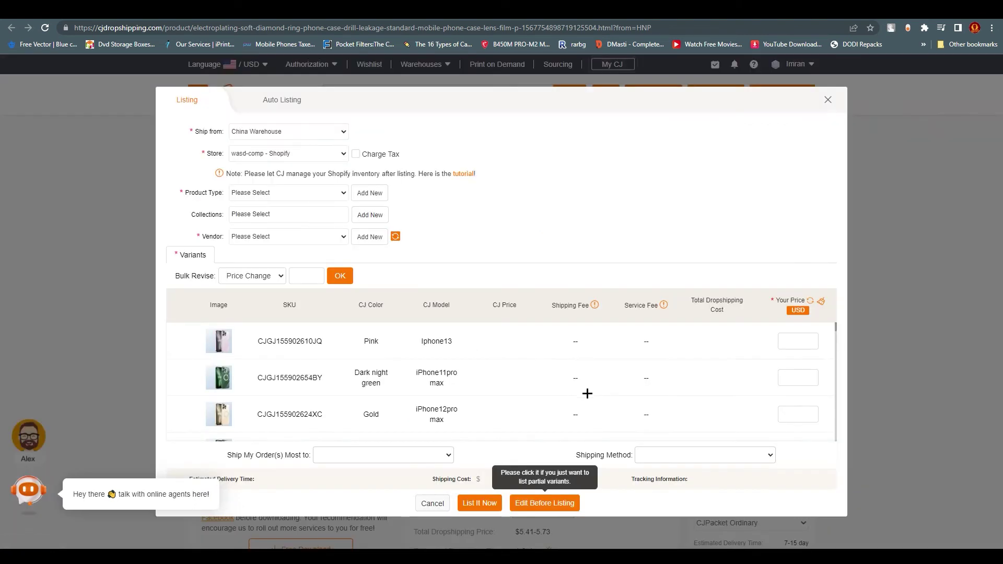
Step: Look through the phone case variants and check the available ship-from warehouses and stores in the listing form
{"action": "scroll", "coordinate": [307, 377], "scroll_direction": "down", "scroll_amount": 1}
{"action": "scroll", "coordinate": [278, 381], "scroll_direction": "down", "scroll_amount": 3}
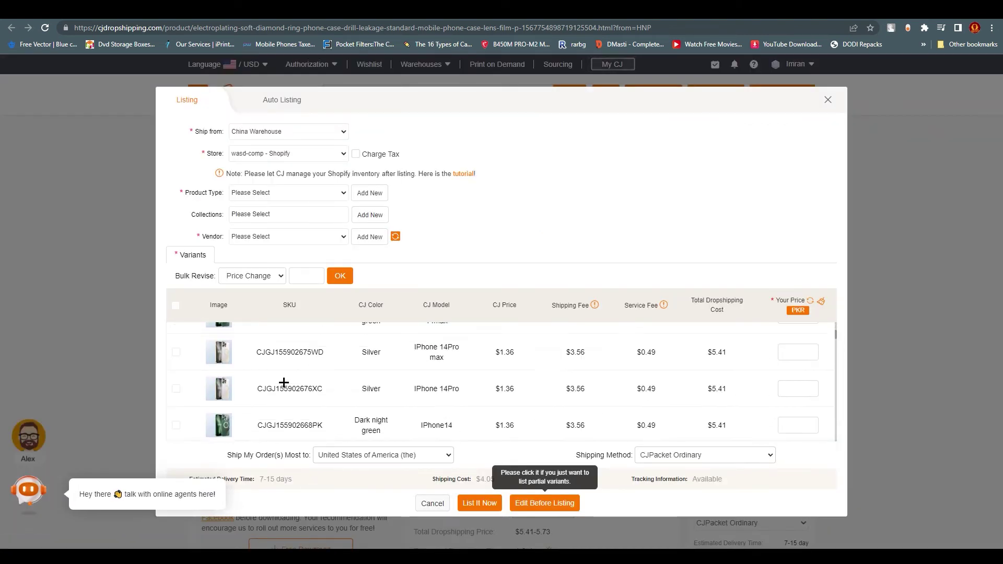
{"action": "scroll", "coordinate": [205, 396], "scroll_direction": "up", "scroll_amount": 4}
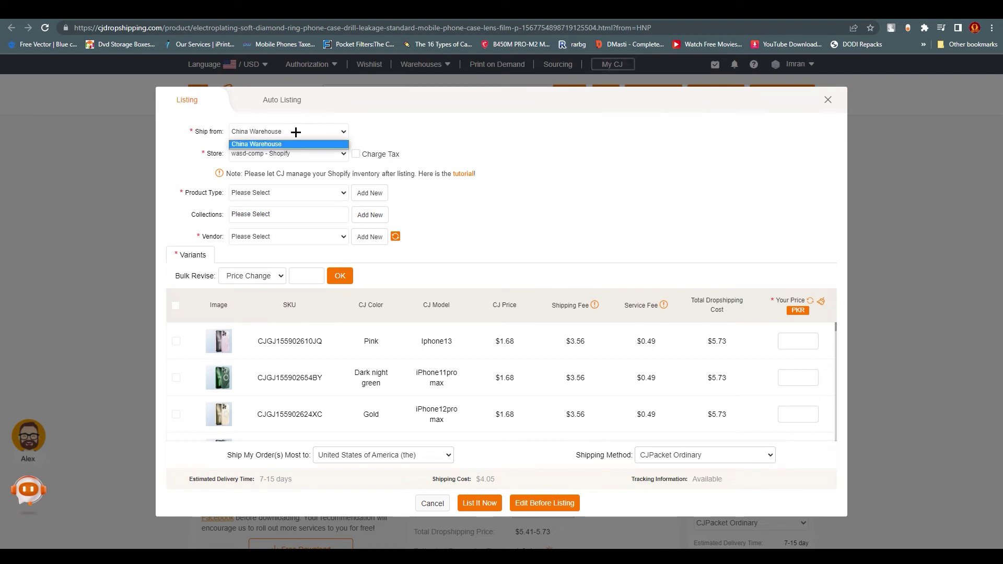
{"action": "left_click", "coordinate": [446, 123]}
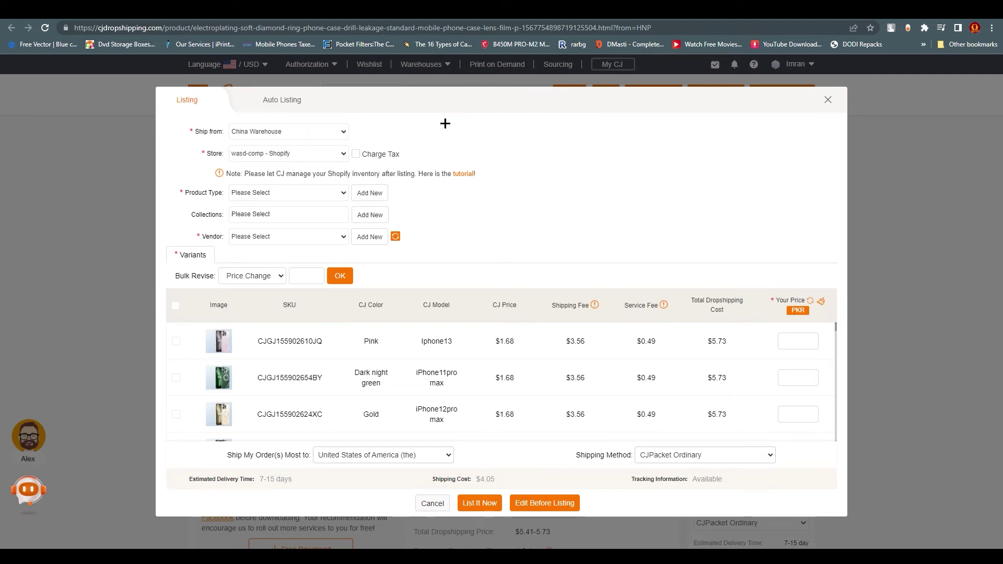
{"action": "left_click", "coordinate": [285, 158]}
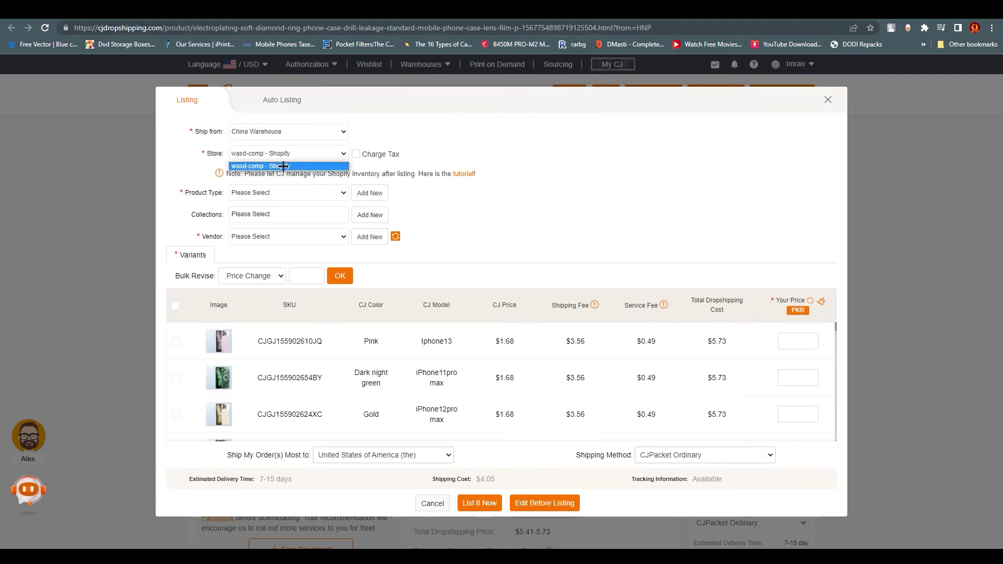
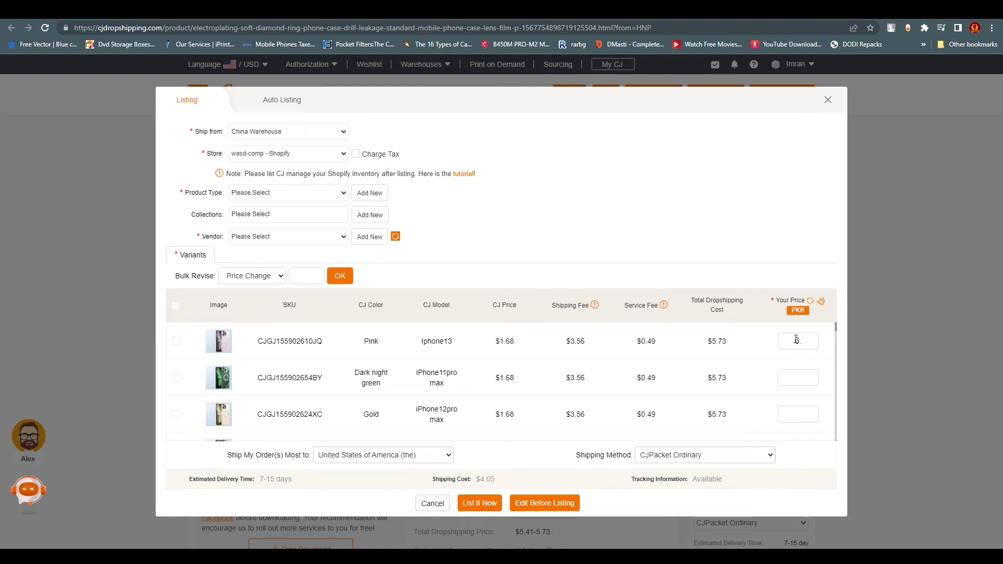
Step: Set your price to 6.73 for the Pink Iphone13 and the Dark night green iPhone11pro max variants
{"action": "type", "text": "73"}
{"action": "left_click", "coordinate": [797, 380]}
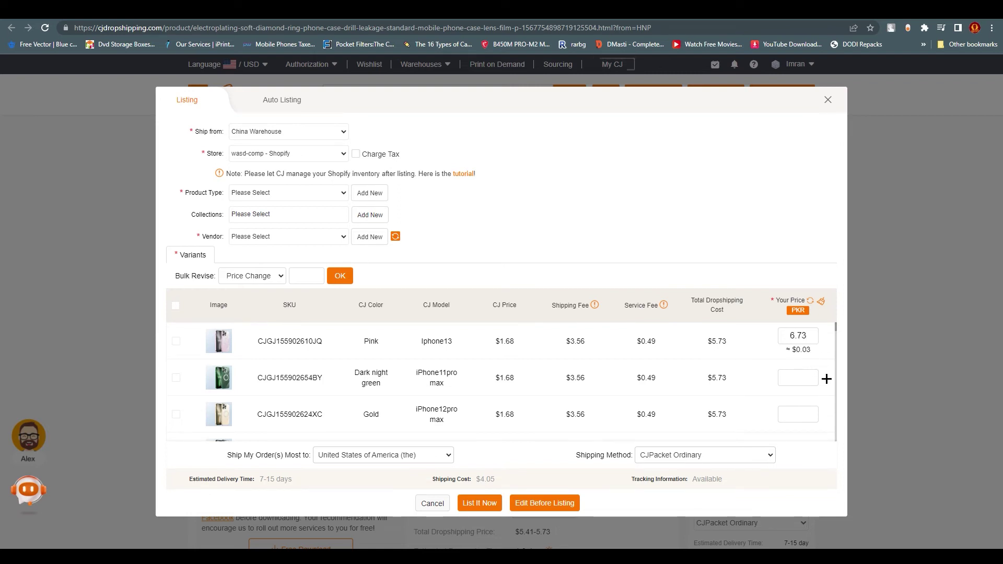
{"action": "type", "text": "6.73"}
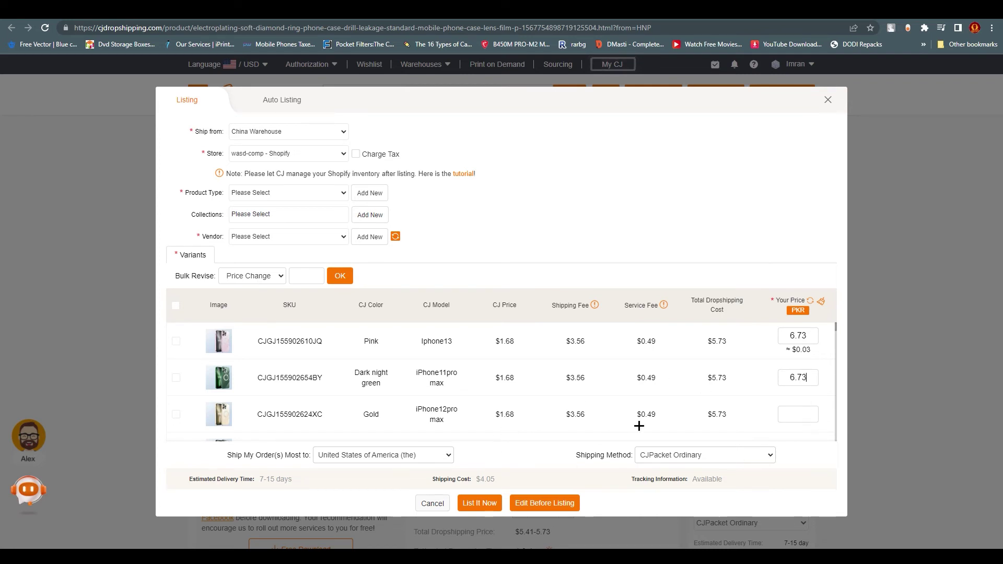
Step: Select the Pink Iphone13 variant for listing and look through the remaining variants
{"action": "left_click", "coordinate": [195, 372]}
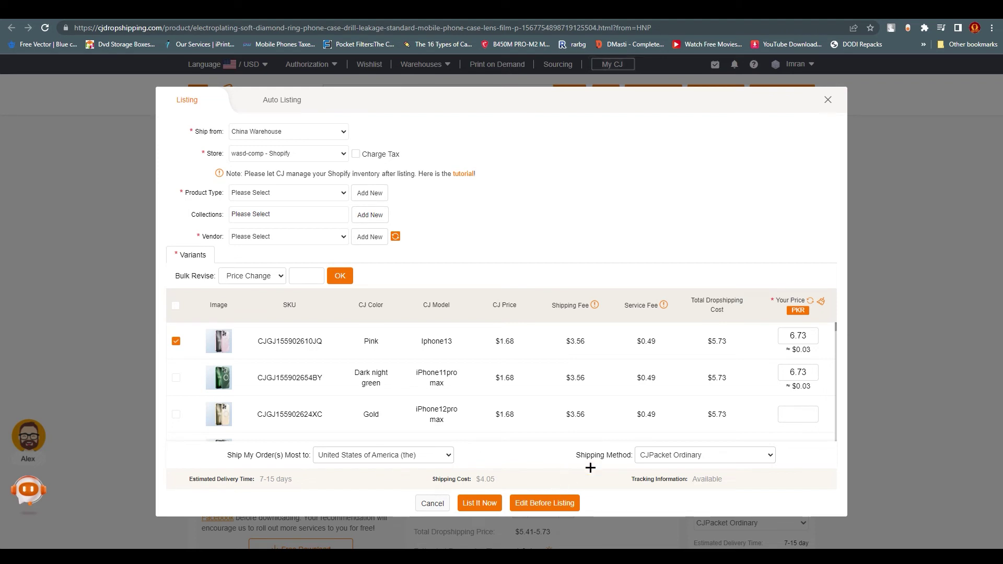
{"action": "scroll", "coordinate": [623, 425], "scroll_direction": "down", "scroll_amount": 5}
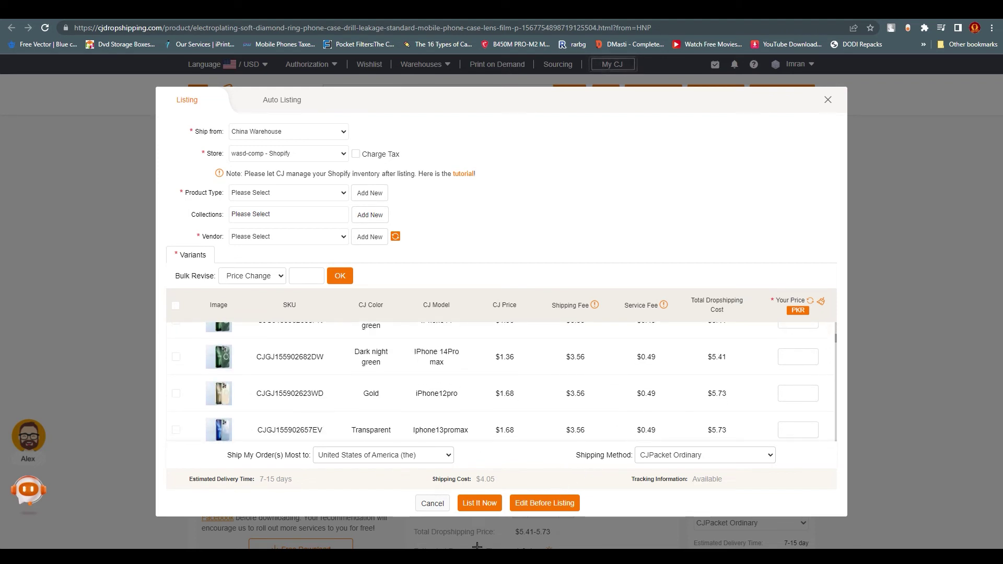
{"action": "scroll", "coordinate": [772, 377], "scroll_direction": "up", "scroll_amount": 3}
{"action": "scroll", "coordinate": [669, 432], "scroll_direction": "up", "scroll_amount": 3}
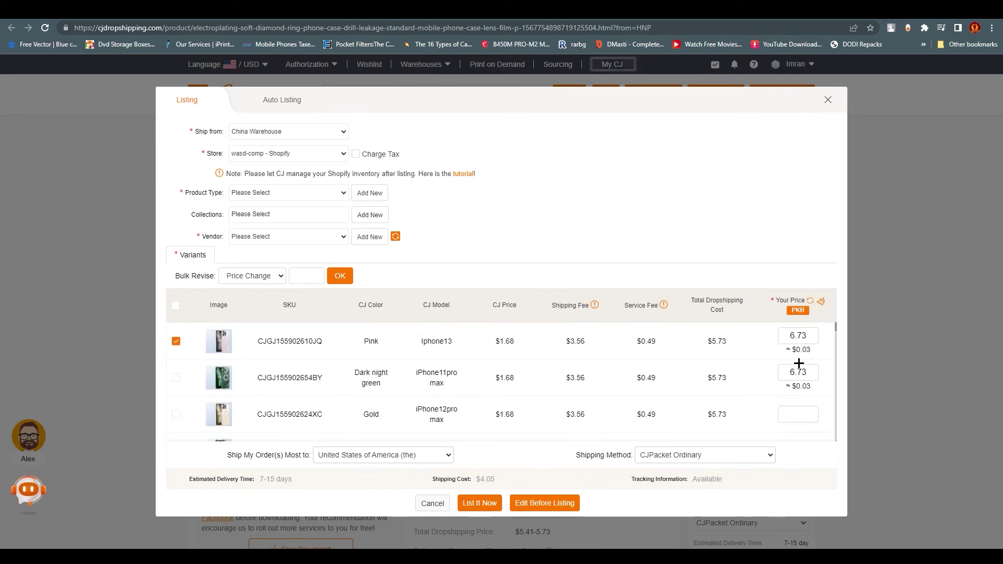
Step: Replace your price with 0 for the Dark night green iPhone11pro max and the Pink Iphone13 variants
{"action": "left_click", "coordinate": [798, 372]}
{"action": "type", "text": "0"}
{"action": "left_click_drag", "start_coordinate": [815, 335], "coordinate": [770, 347]}
{"action": "type", "text": "0"}
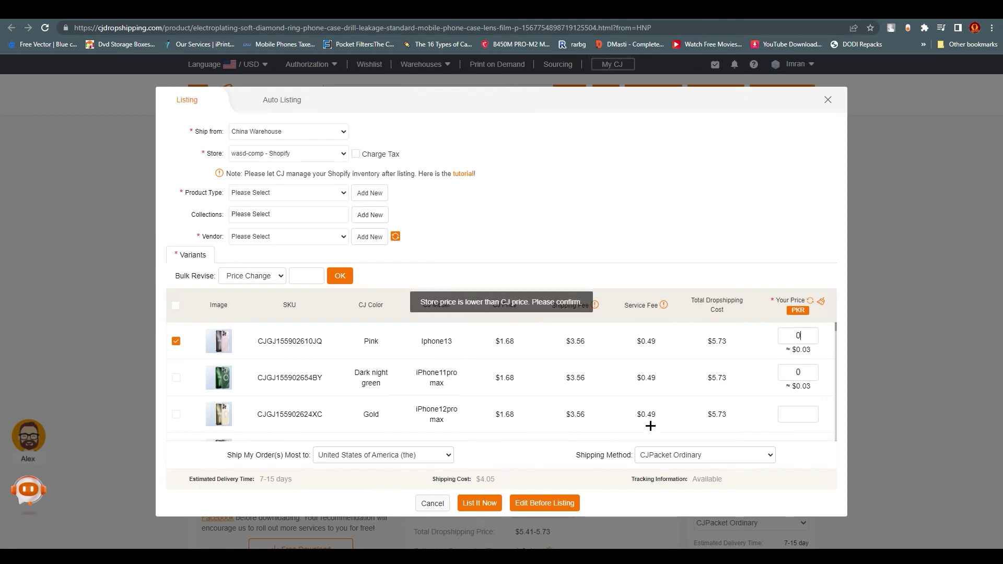
Step: Add the Dark night green iPhone11pro max variant to the selection and try to list the phone case in the store
{"action": "left_click", "coordinate": [477, 504]}
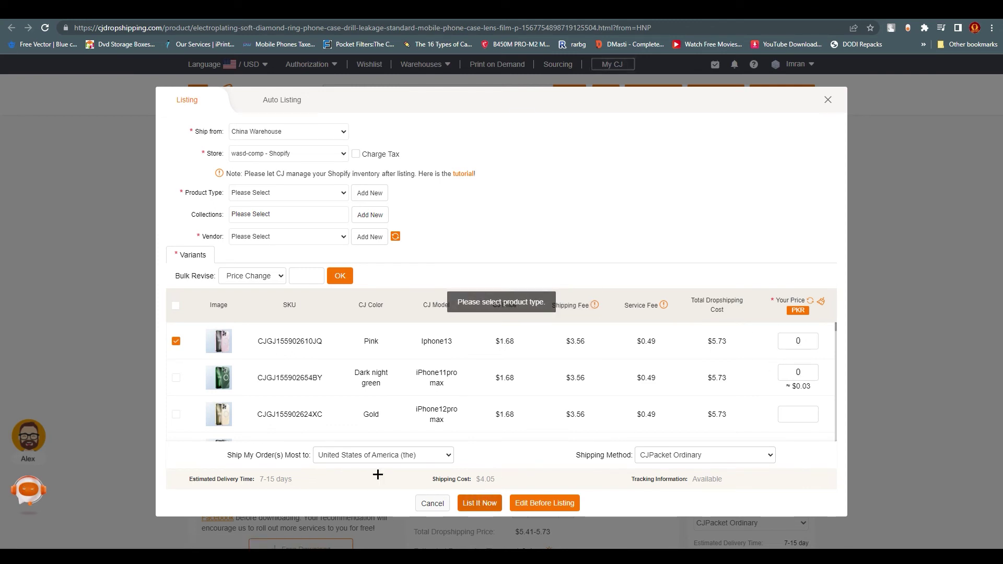
{"action": "left_click", "coordinate": [177, 378]}
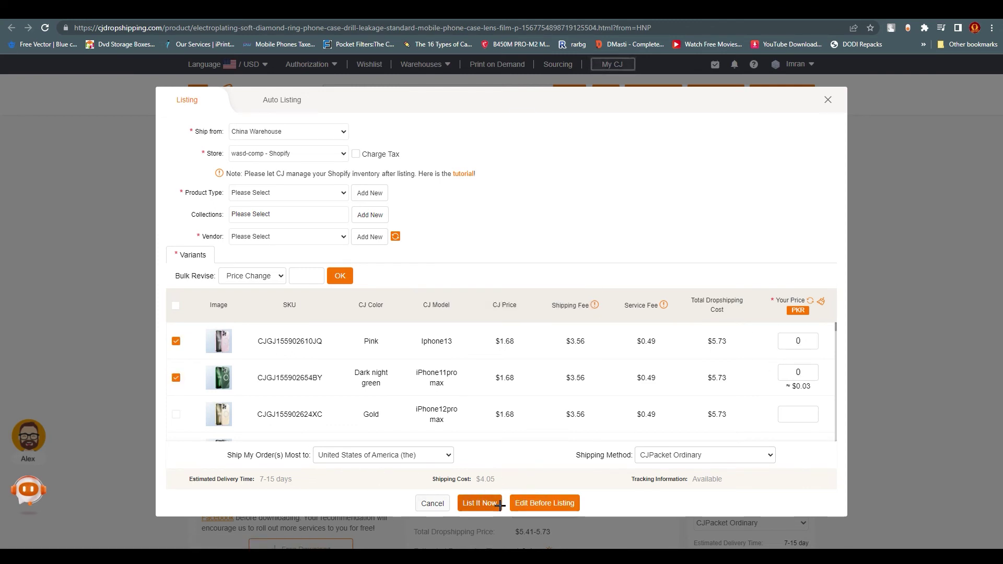
{"action": "left_click", "coordinate": [477, 503]}
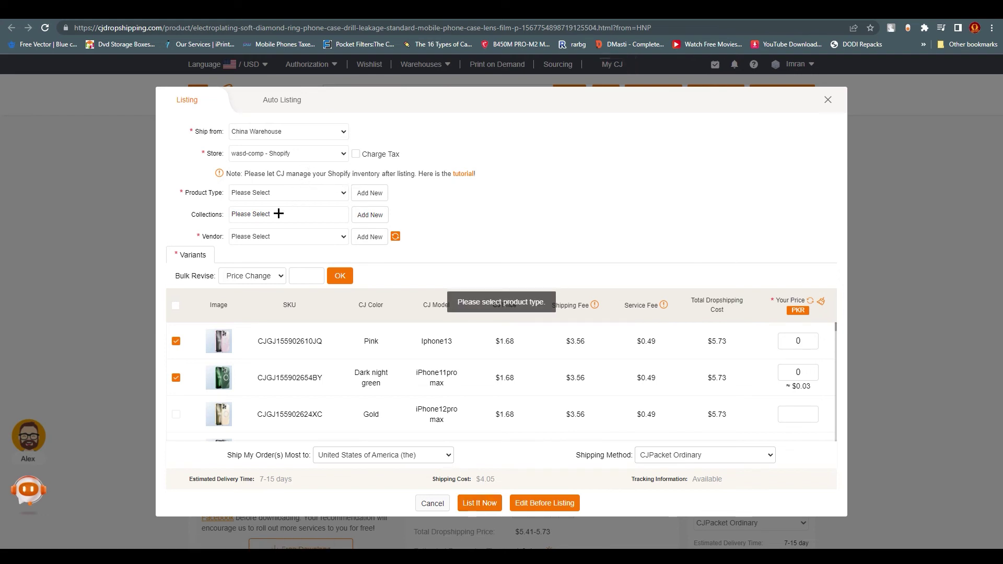
Step: Add covers as a new product type in the listing form
{"action": "left_click", "coordinate": [274, 193]}
{"action": "left_click", "coordinate": [374, 194]}
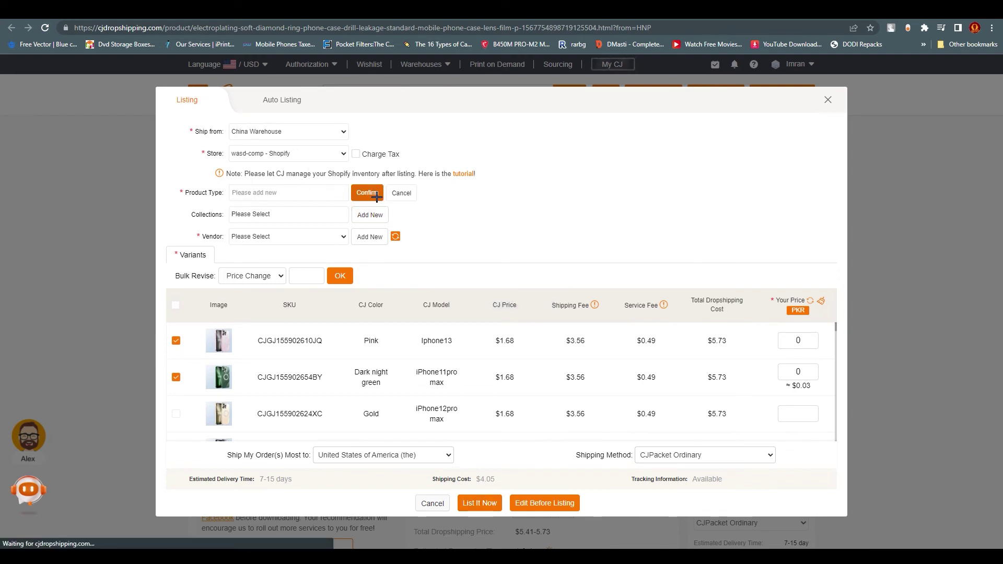
{"action": "left_click", "coordinate": [312, 198]}
{"action": "type", "text": "covers"}
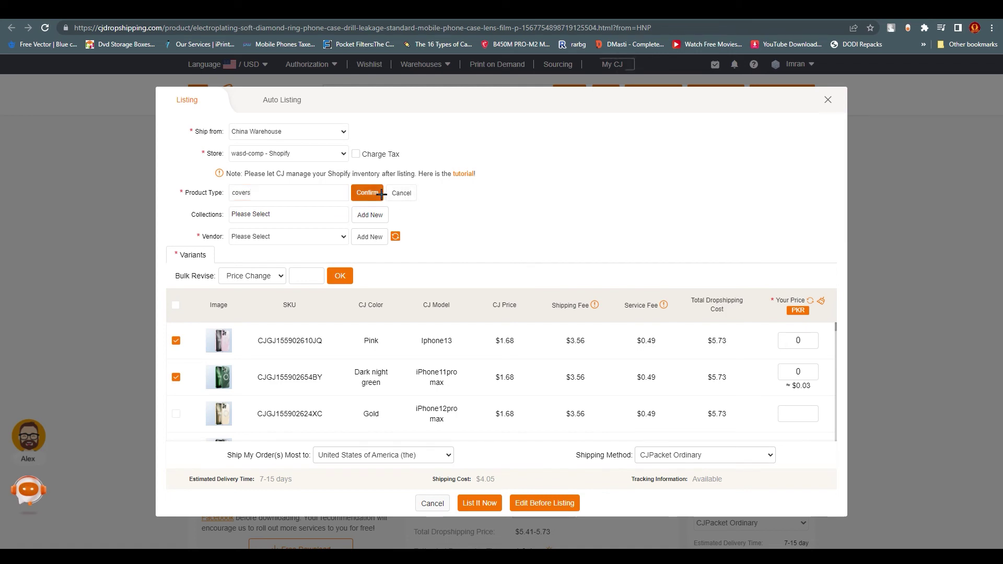
{"action": "left_click", "coordinate": [367, 192]}
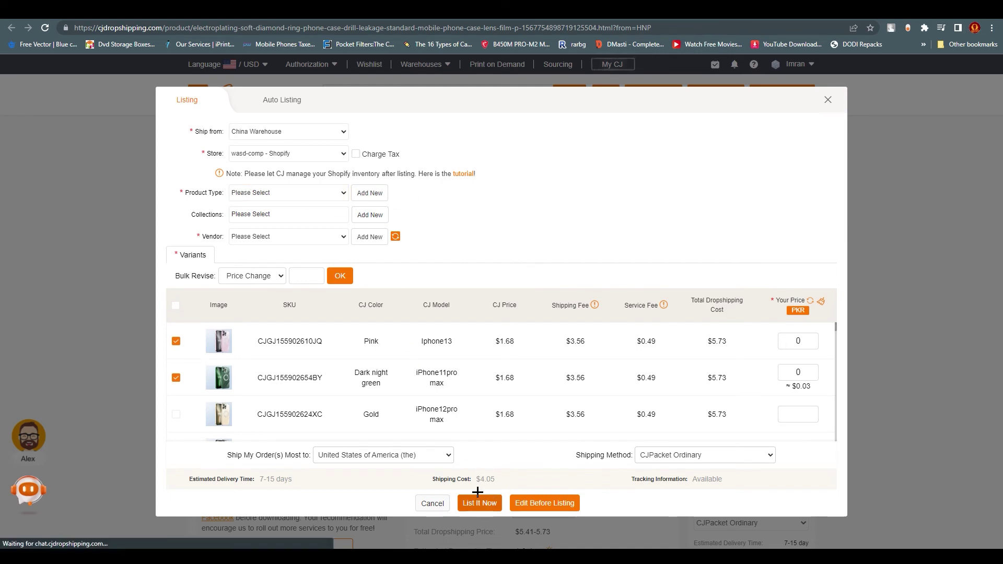
Step: Enter IDK as a new vendor and try to list the phone case
{"action": "left_click", "coordinate": [359, 240]}
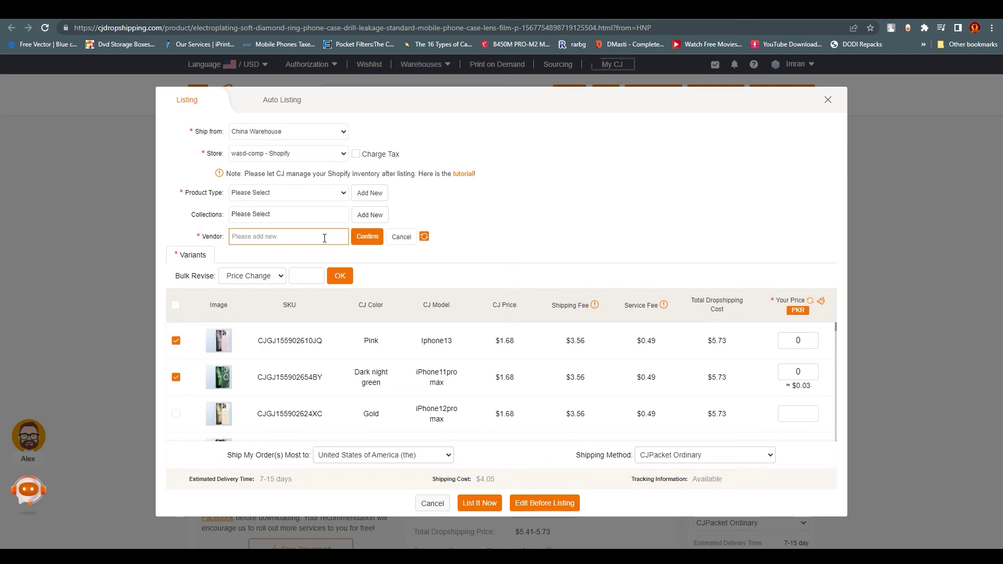
{"action": "type", "text": "l"}
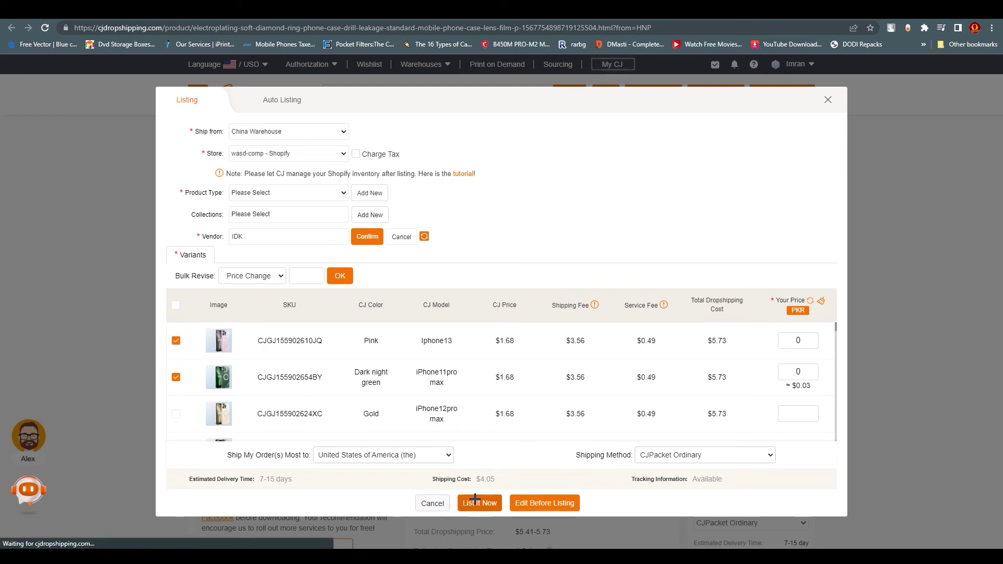
{"action": "left_click", "coordinate": [478, 503]}
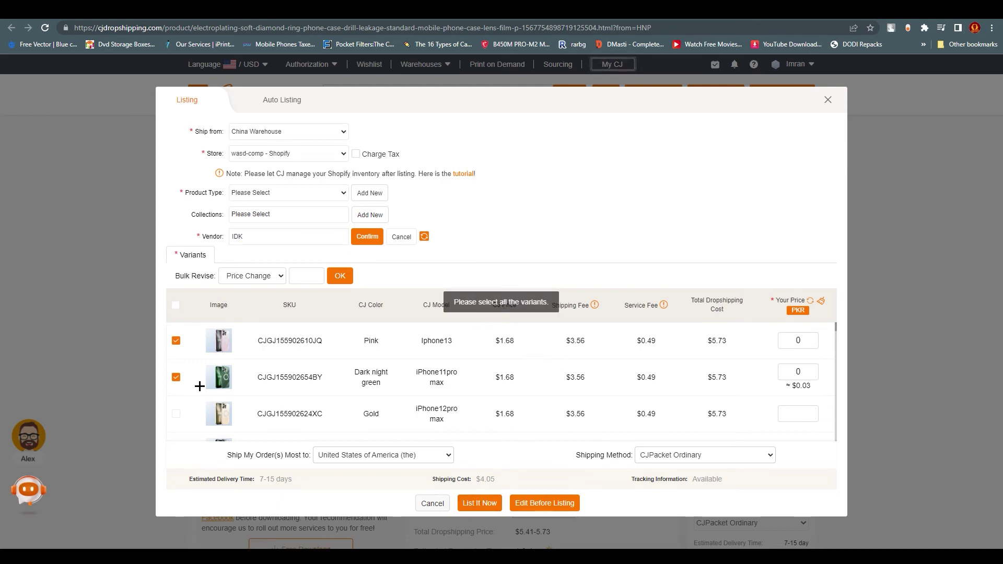
Step: Select all variants of the phone case and try to list it again
{"action": "scroll", "coordinate": [201, 385], "scroll_direction": "down", "scroll_amount": 1}
{"action": "left_click", "coordinate": [176, 303]}
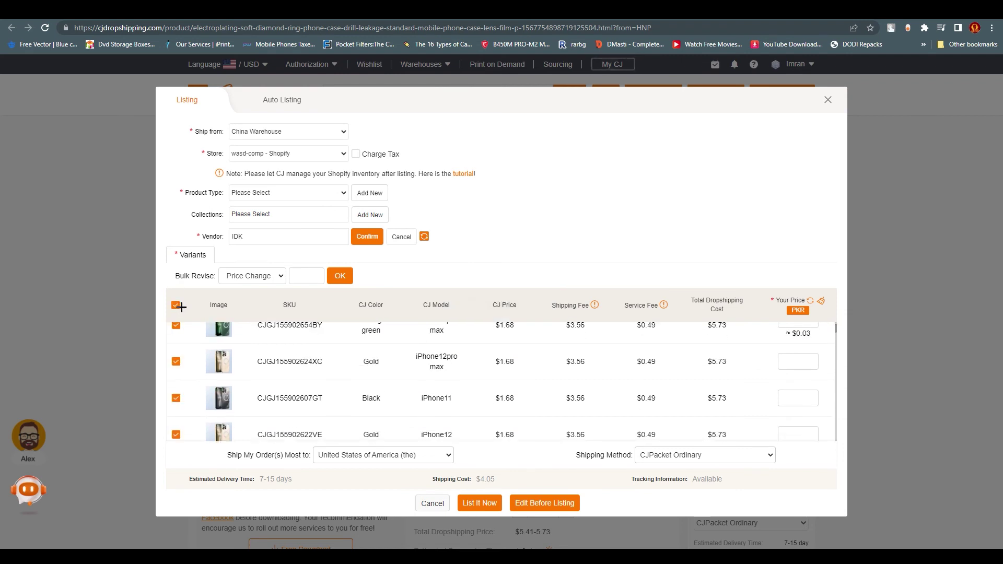
{"action": "left_click", "coordinate": [484, 503]}
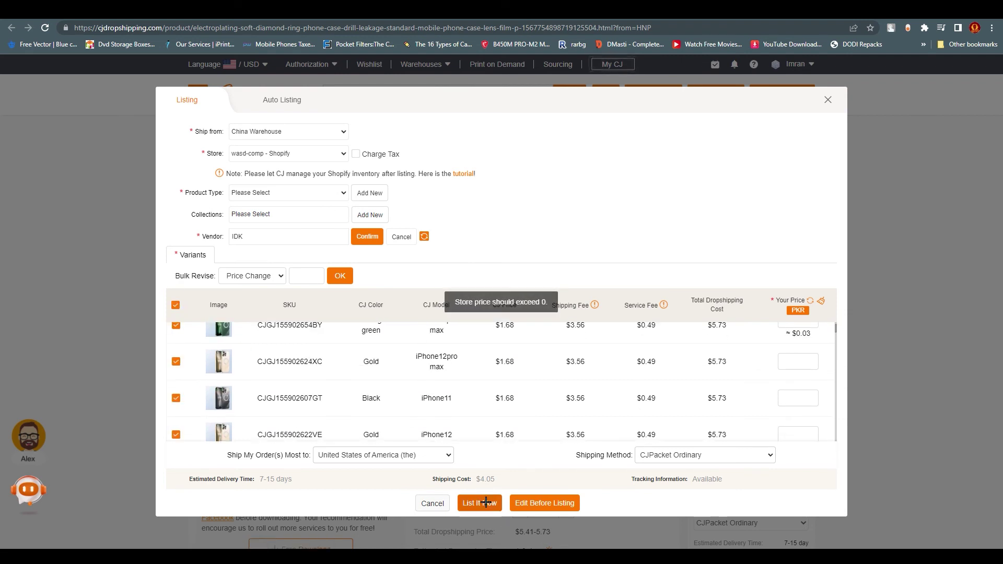
Step: Look through the selected variants and check their your price fields
{"action": "scroll", "coordinate": [773, 384], "scroll_direction": "up", "scroll_amount": 1}
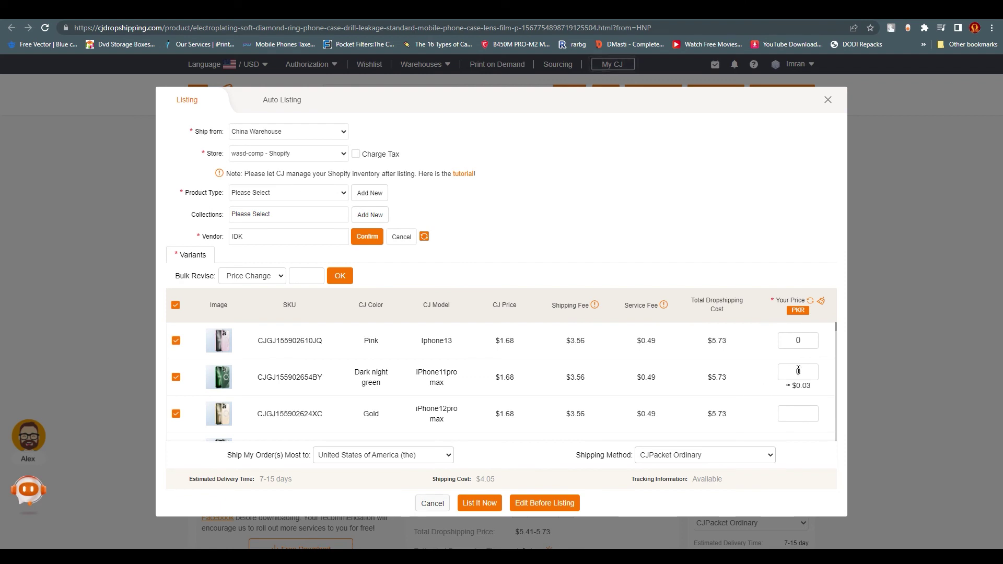
{"action": "double_click", "coordinate": [805, 345]}
{"action": "scroll", "coordinate": [830, 349], "scroll_direction": "down", "scroll_amount": 5}
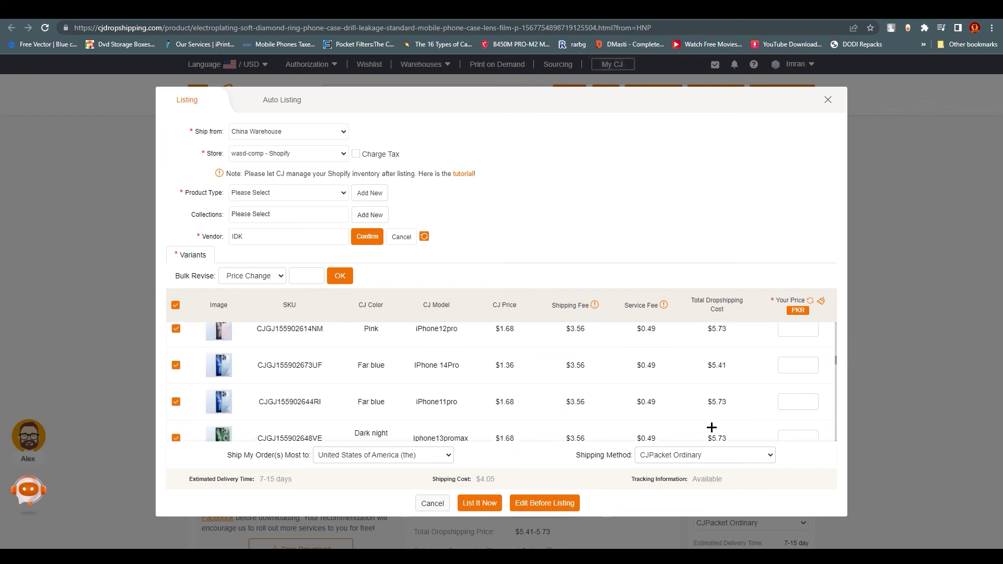
{"action": "scroll", "coordinate": [712, 427], "scroll_direction": "down", "scroll_amount": 2}
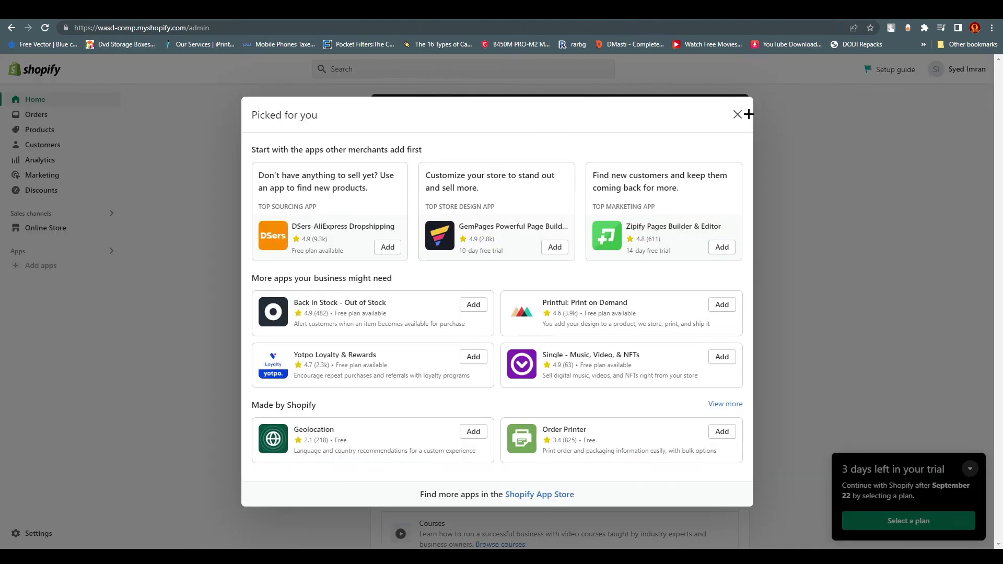
Step: Switch to the Shopify admin and dismiss the recommended apps window
{"action": "left_click", "coordinate": [738, 114]}
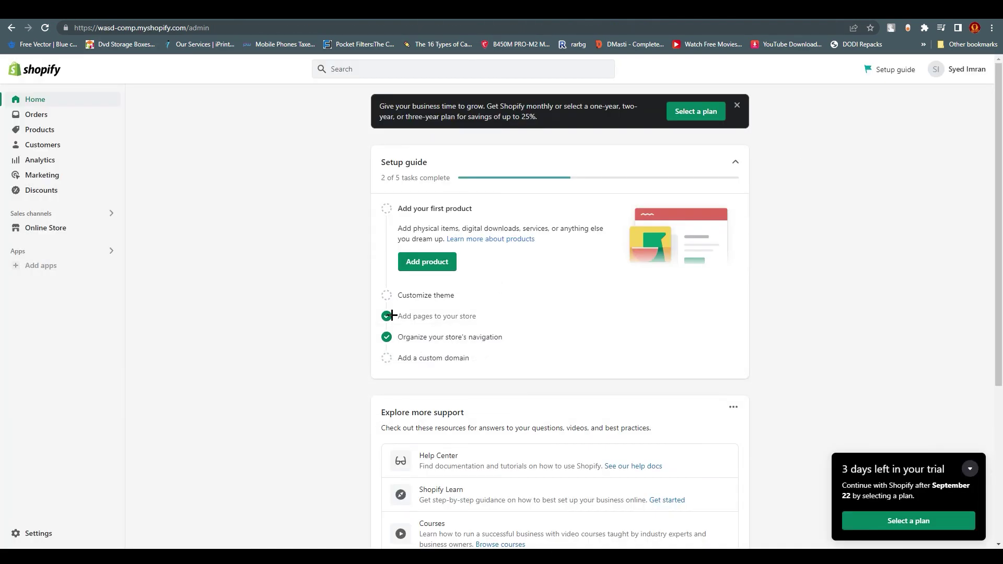